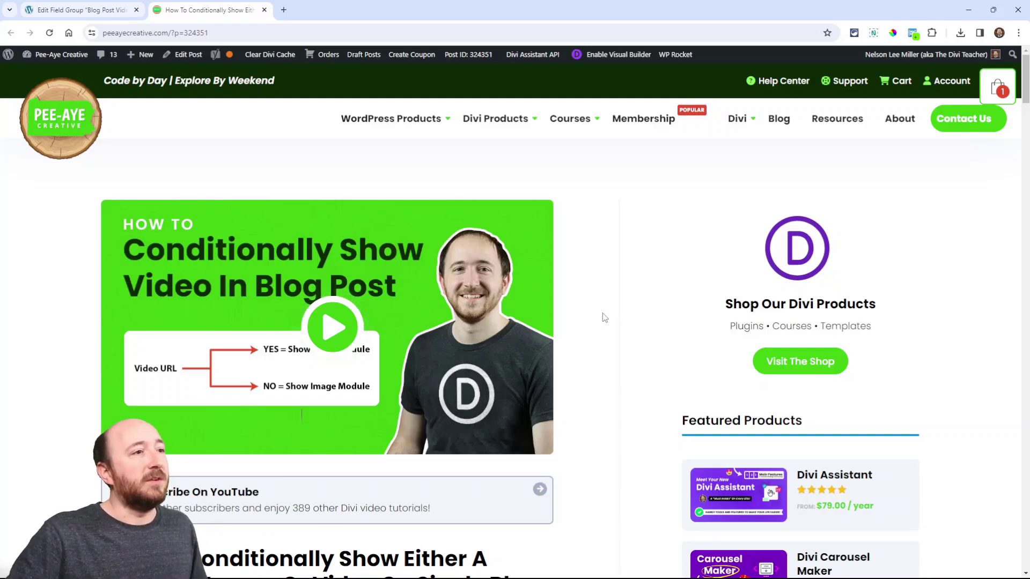
Step: Scroll through the page to review the setup instructions
{"action": "scroll", "coordinate": [481, 313], "scroll_direction": "down", "scroll_amount": 8}
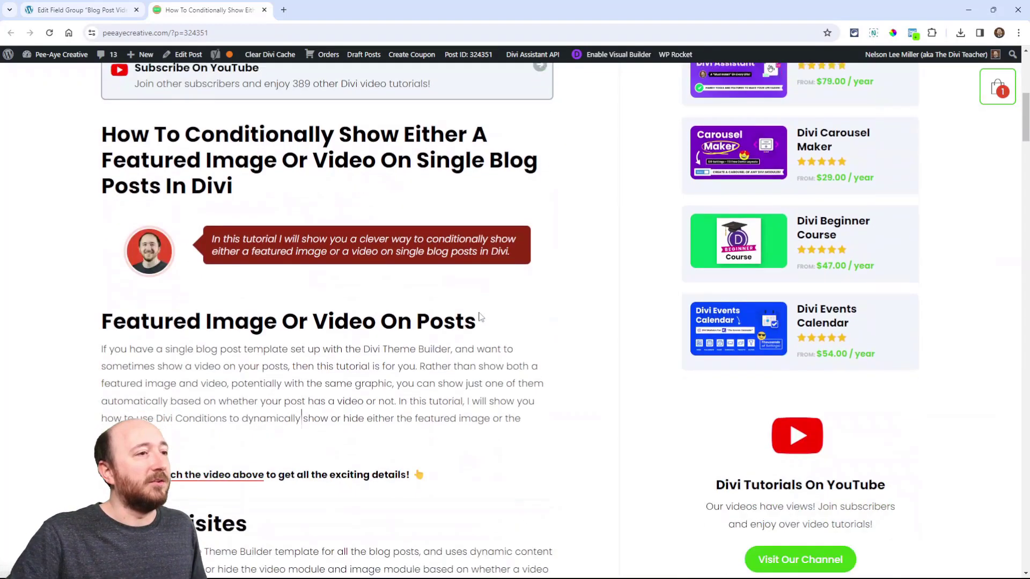
{"action": "scroll", "coordinate": [480, 317], "scroll_direction": "down", "scroll_amount": 3}
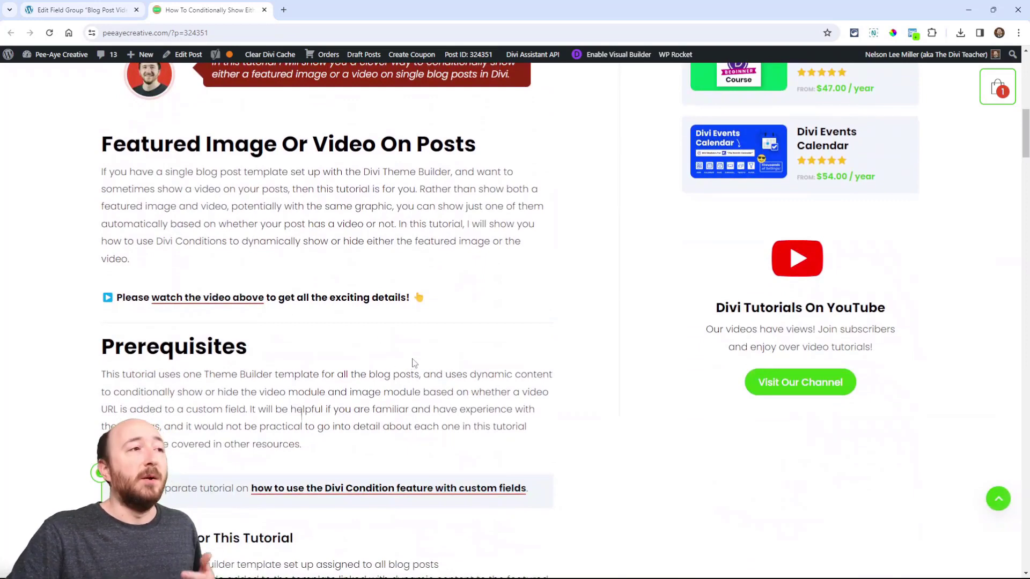
{"action": "scroll", "coordinate": [570, 424], "scroll_direction": "up", "scroll_amount": 9}
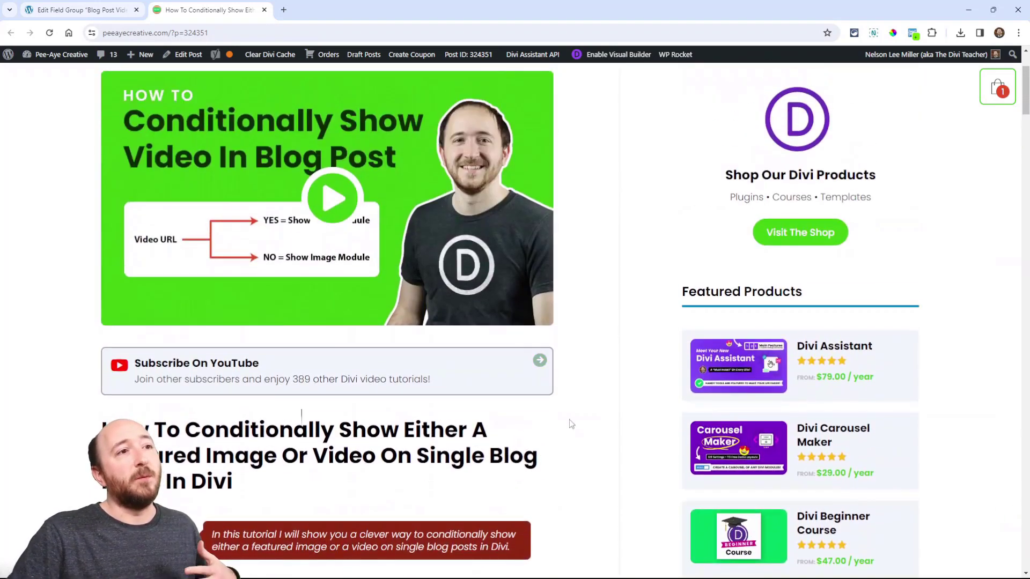
{"action": "scroll", "coordinate": [570, 425], "scroll_direction": "up", "scroll_amount": 1}
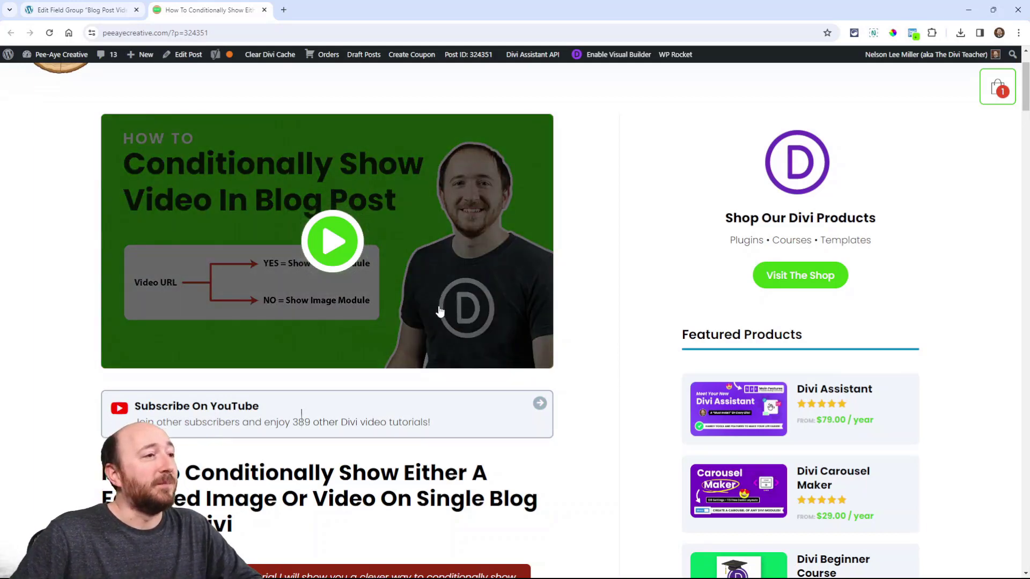
{"action": "scroll", "coordinate": [449, 310], "scroll_direction": "down", "scroll_amount": 5}
{"action": "scroll", "coordinate": [467, 331], "scroll_direction": "up", "scroll_amount": 3}
{"action": "scroll", "coordinate": [467, 331], "scroll_direction": "down", "scroll_amount": 7}
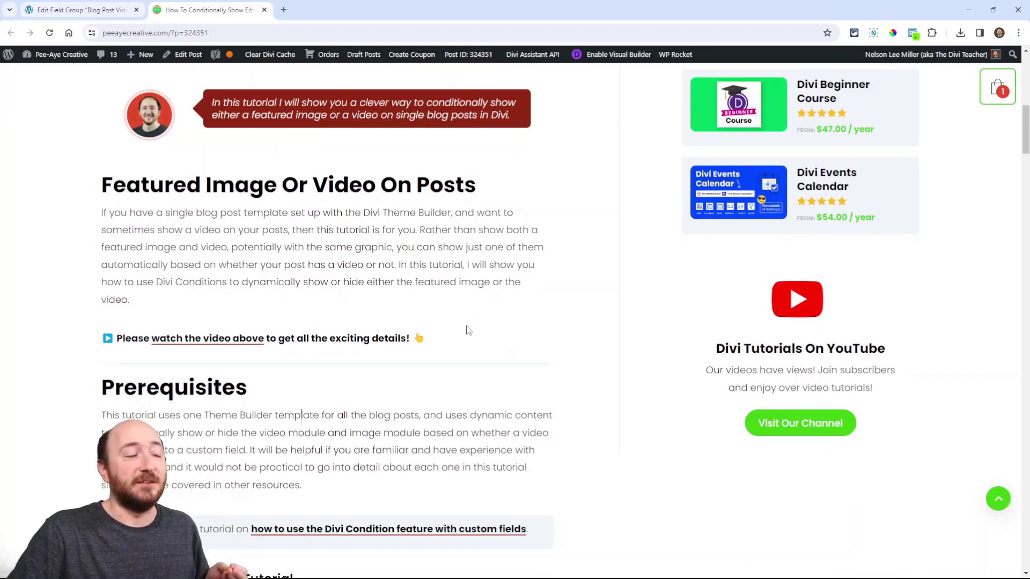
{"action": "scroll", "coordinate": [471, 379], "scroll_direction": "down", "scroll_amount": 3}
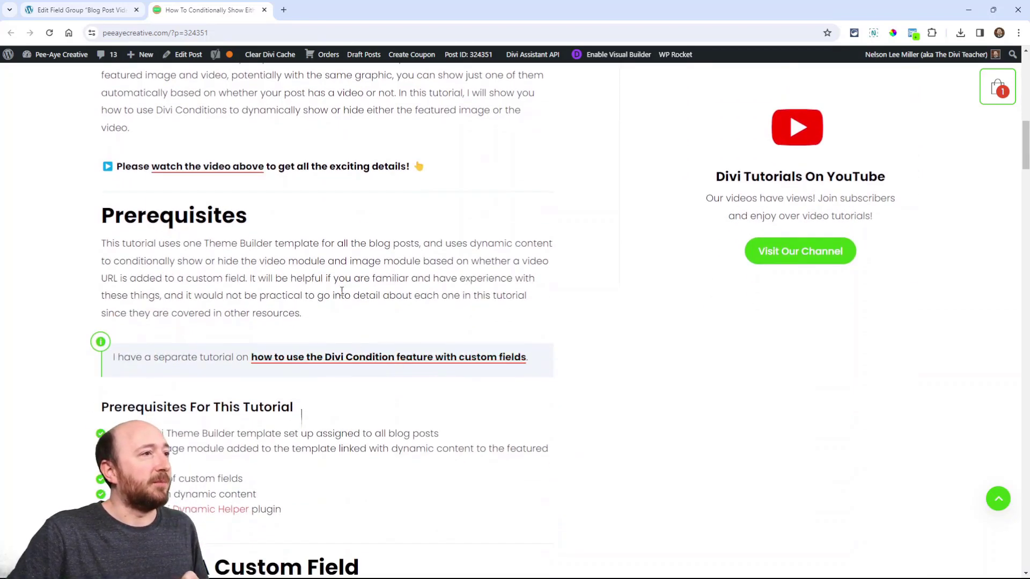
{"action": "scroll", "coordinate": [335, 331], "scroll_direction": "down", "scroll_amount": 2}
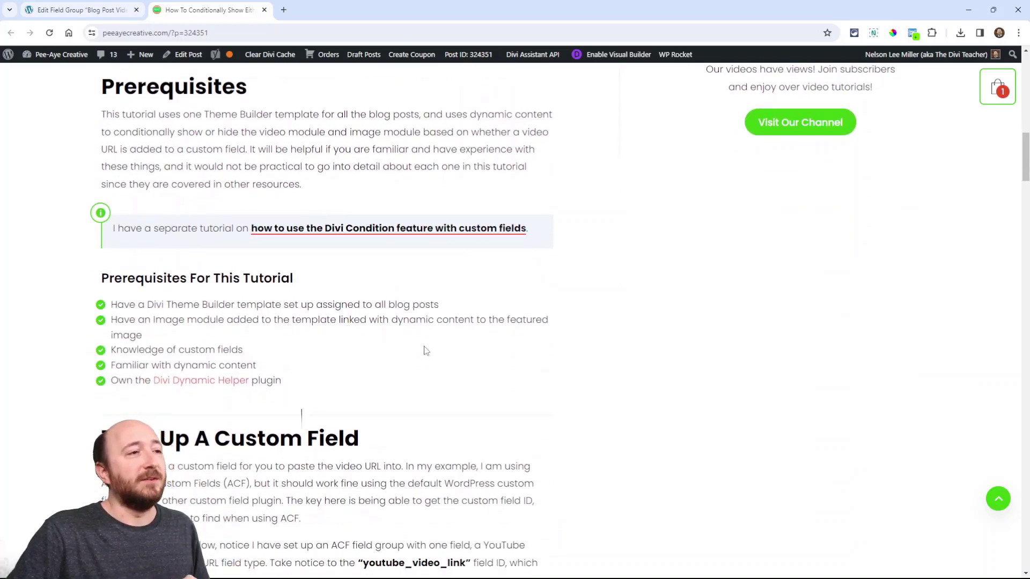
{"action": "scroll", "coordinate": [483, 361], "scroll_direction": "down", "scroll_amount": 4}
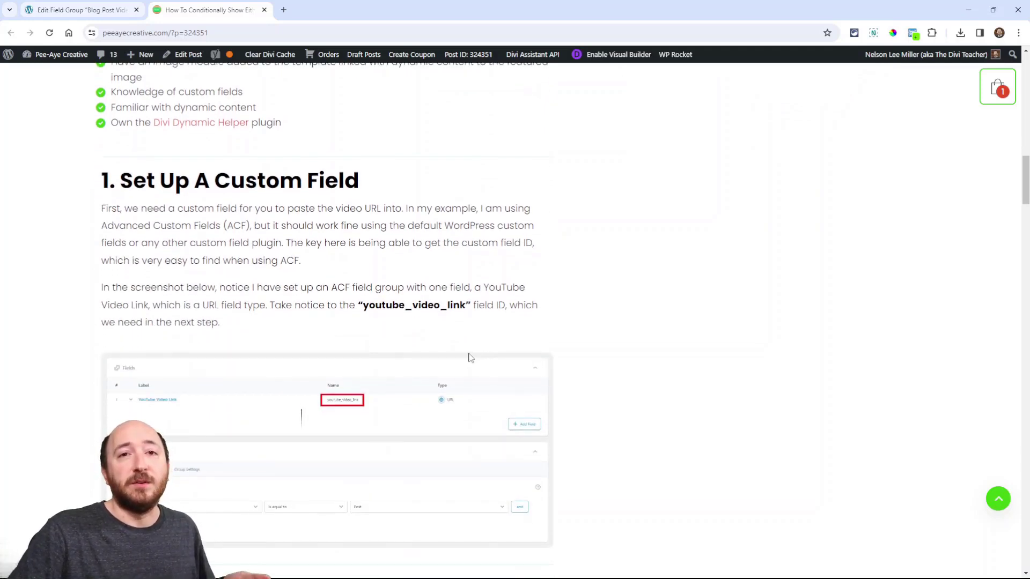
{"action": "scroll", "coordinate": [469, 358], "scroll_direction": "down", "scroll_amount": 2}
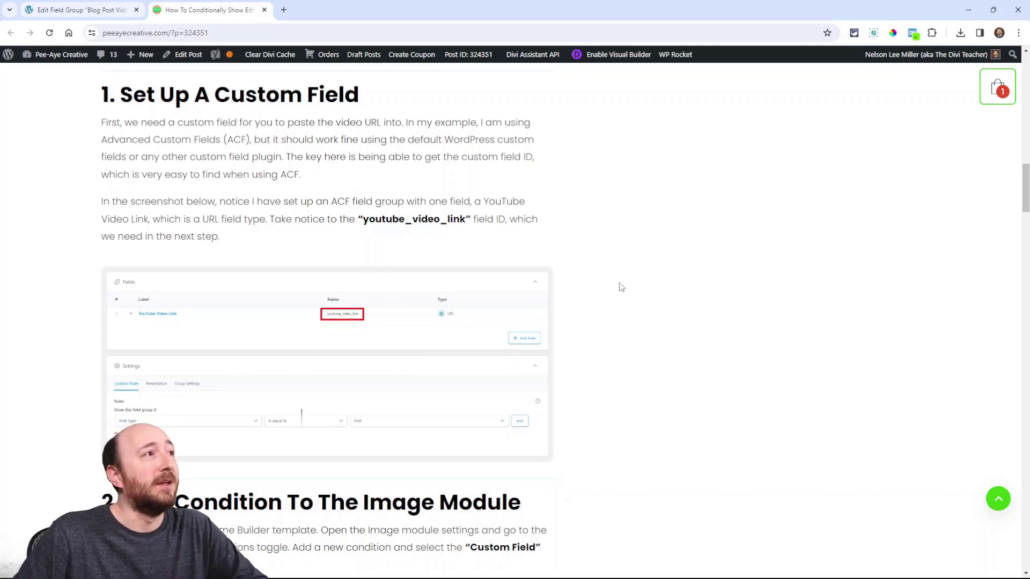
Step: Expand the YouTube Video Link field's settings in the Blog Post Video field group
{"action": "left_click", "coordinate": [80, 10]}
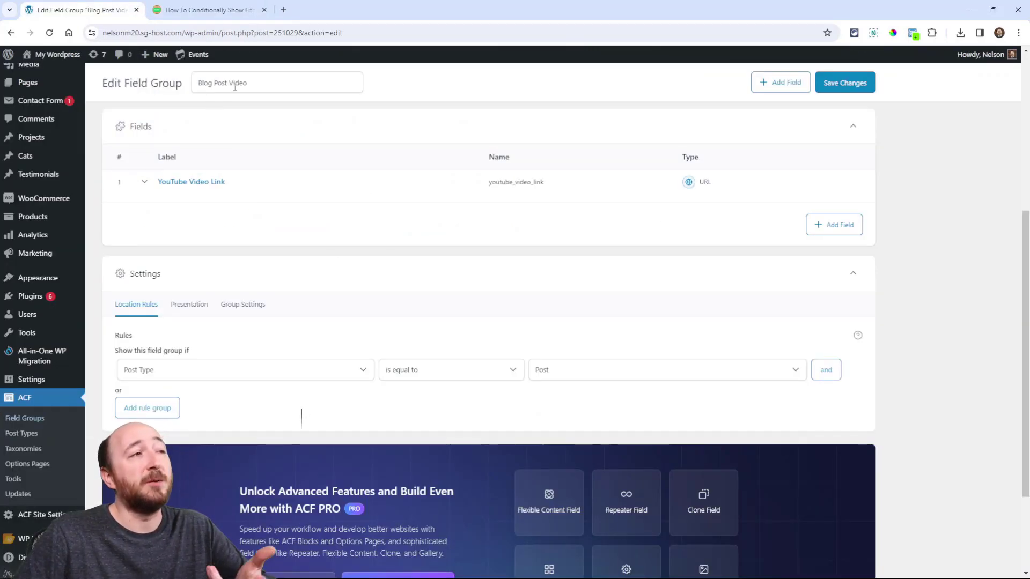
{"action": "mouse_move", "coordinate": [169, 193]}
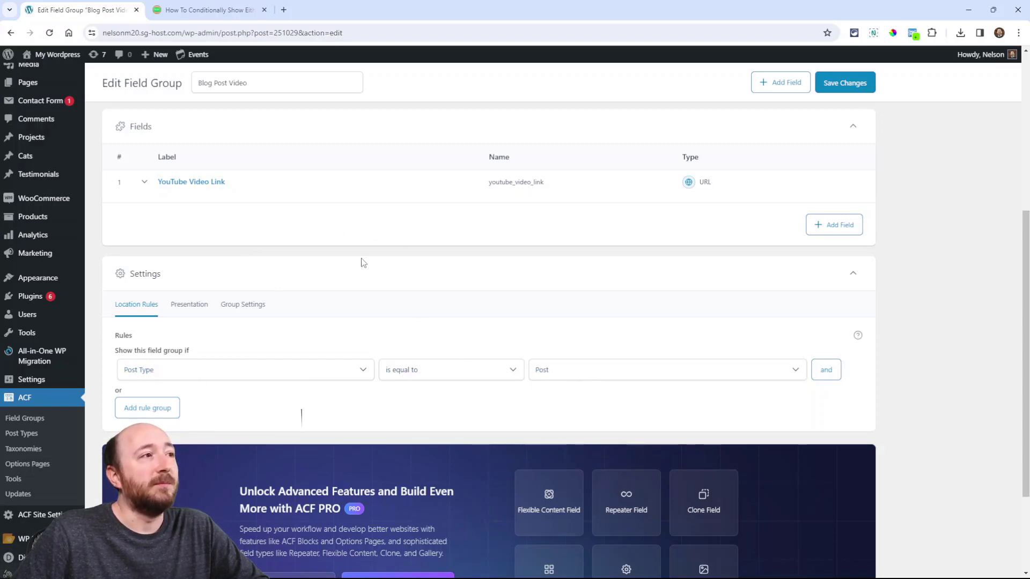
{"action": "left_click", "coordinate": [191, 183]}
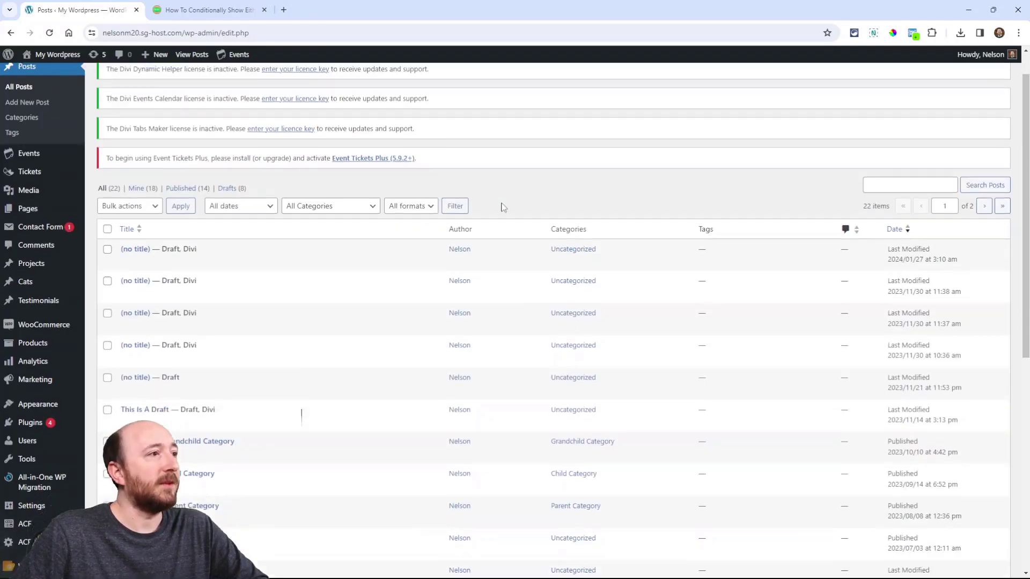
{"action": "scroll", "coordinate": [503, 208], "scroll_direction": "down", "scroll_amount": 1}
Step: View the first untitled draft post's edit screen, then go back to the Blog Post Video field group
{"action": "left_click", "coordinate": [135, 179]}
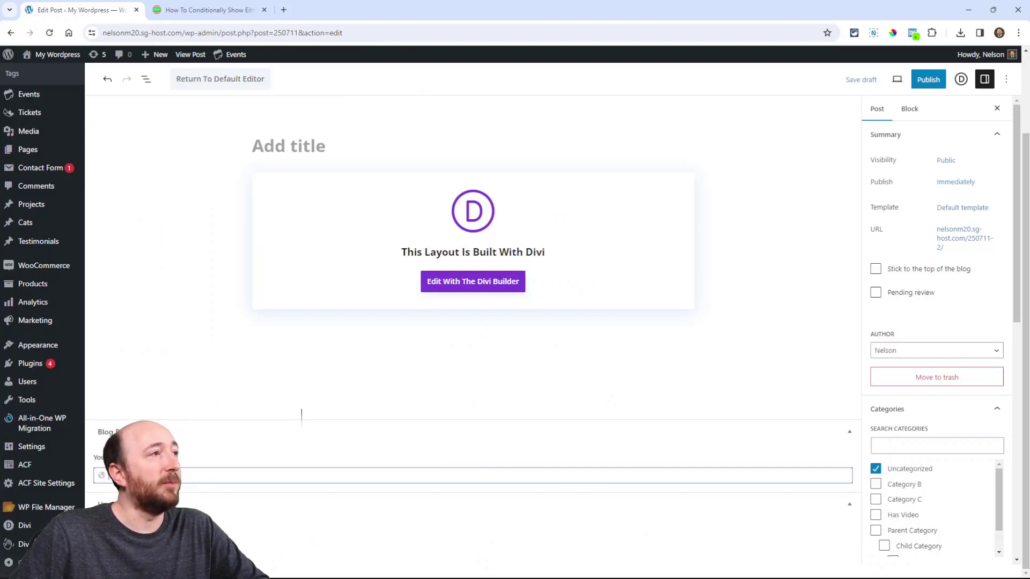
{"action": "key", "text": "alt+Left"}
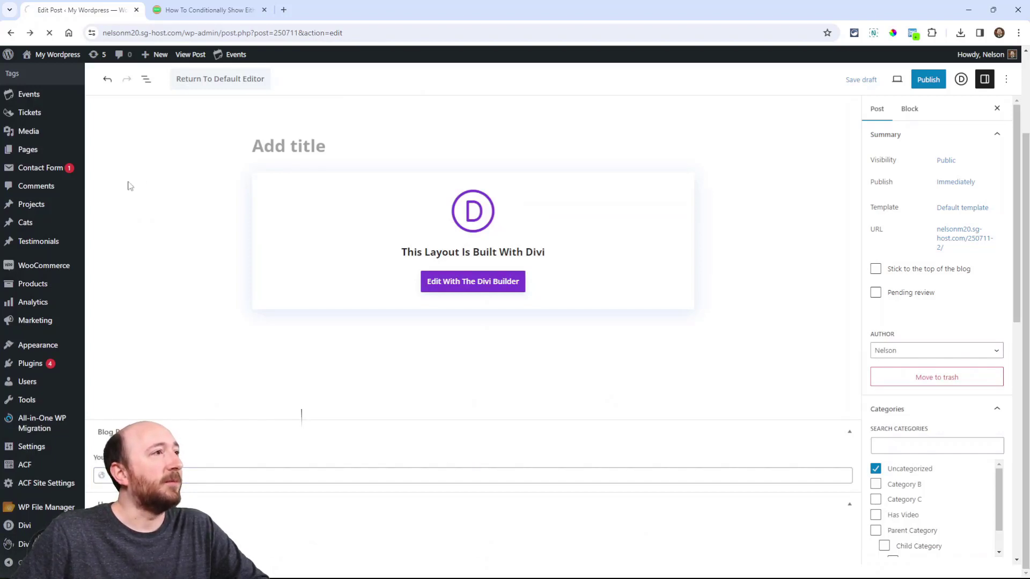
{"action": "key", "text": "alt+Left"}
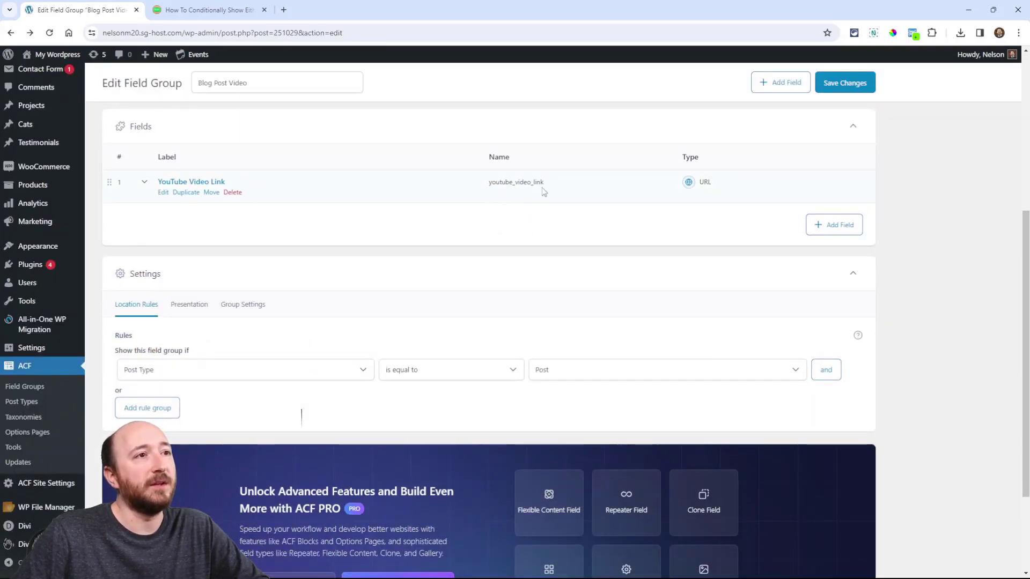
{"action": "mouse_move", "coordinate": [547, 185]}
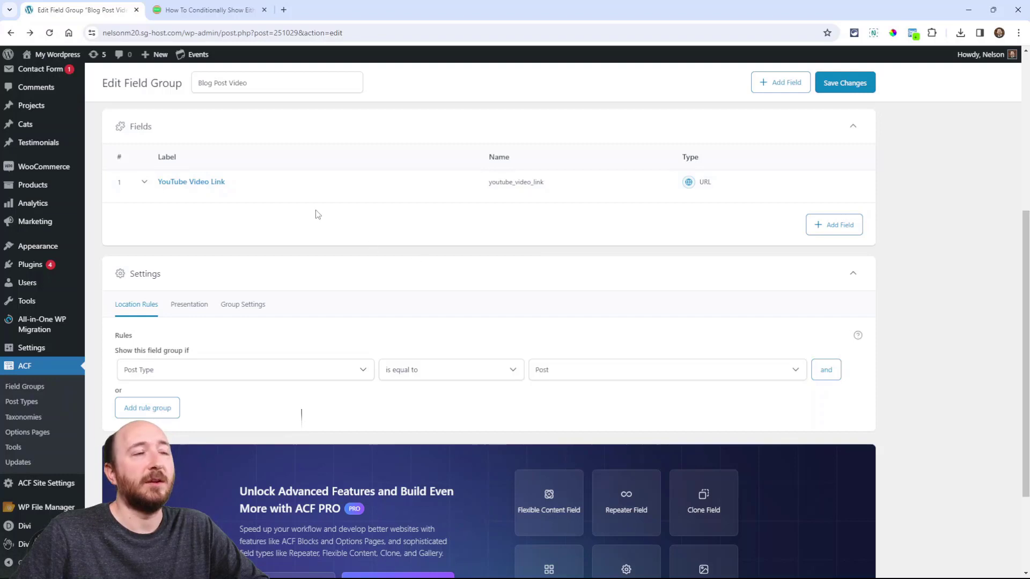
Step: Check the tutorial article, then edit the All Posts template's Custom Body in Divi Theme Builder
{"action": "left_click", "coordinate": [184, 12]}
{"action": "scroll", "coordinate": [183, 167], "scroll_direction": "down", "scroll_amount": 7}
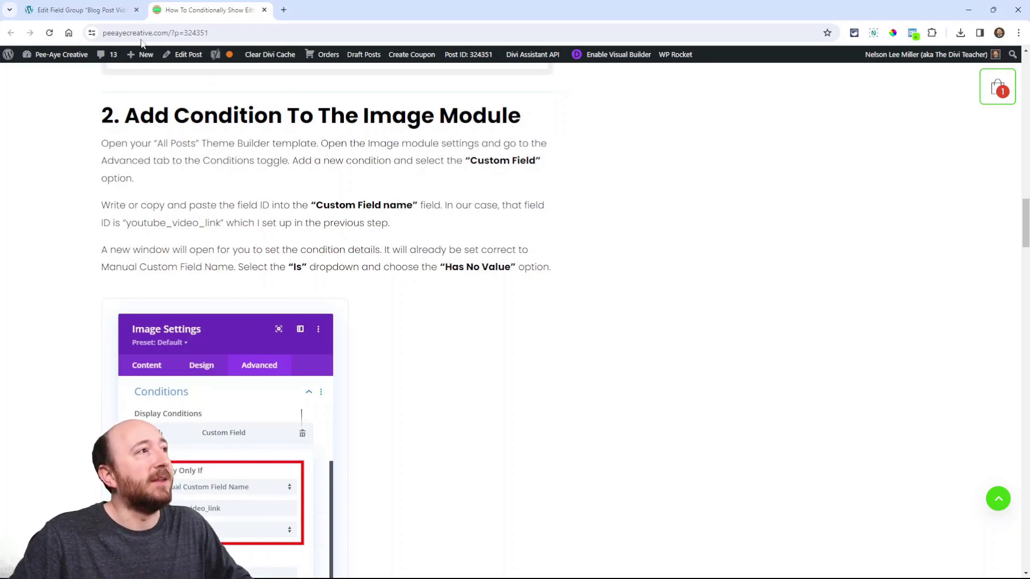
{"action": "left_click", "coordinate": [80, 10]}
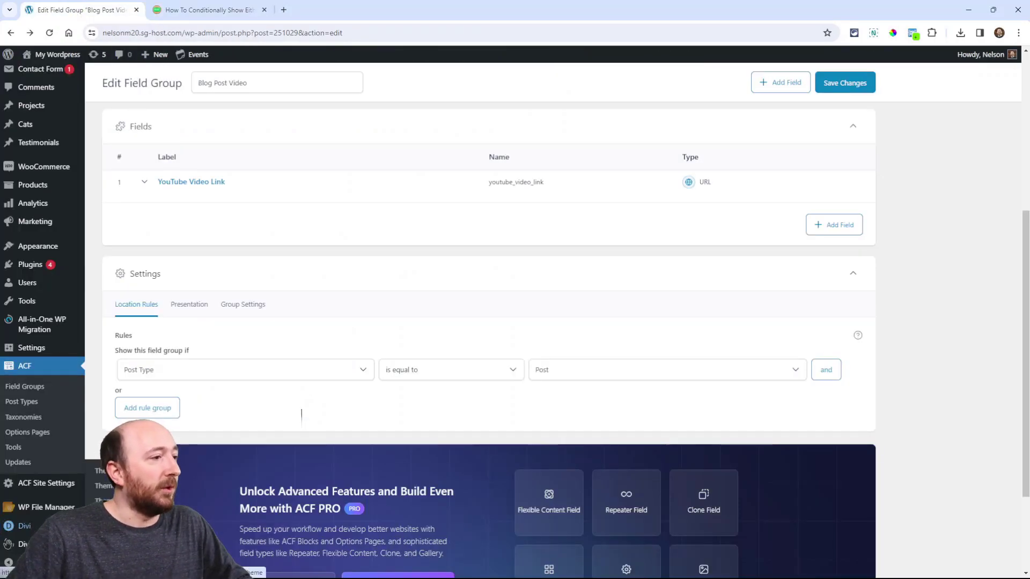
{"action": "left_click", "coordinate": [102, 486]}
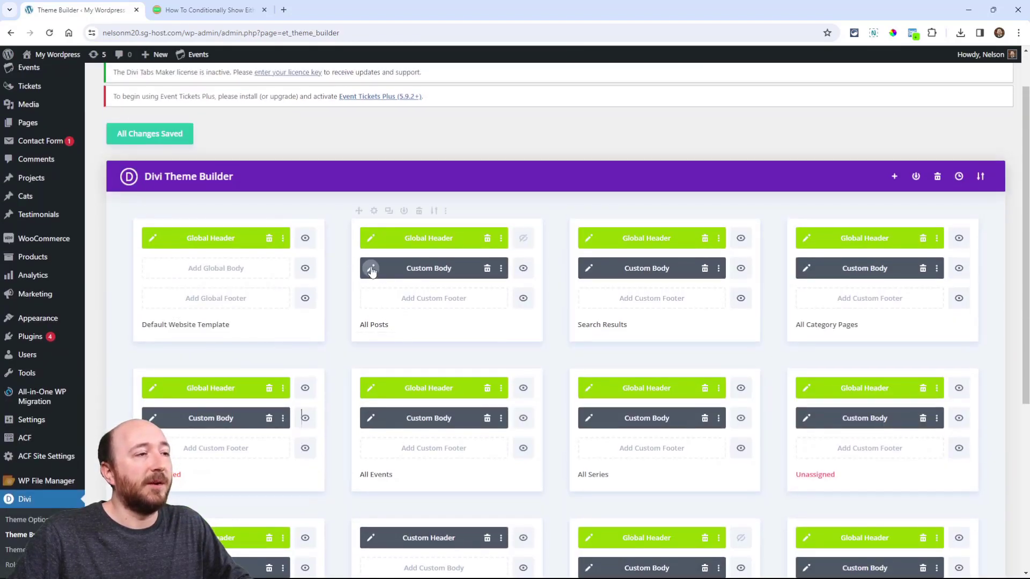
{"action": "left_click", "coordinate": [371, 268]}
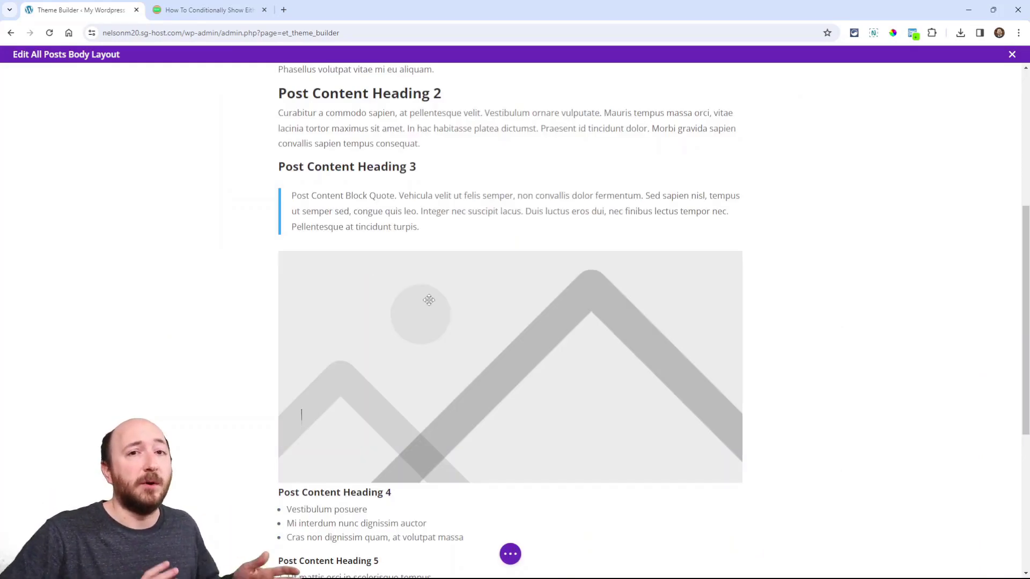
Step: Add an Image module that uses the post's dynamic Featured Image
{"action": "scroll", "coordinate": [407, 187], "scroll_direction": "up", "scroll_amount": 5}
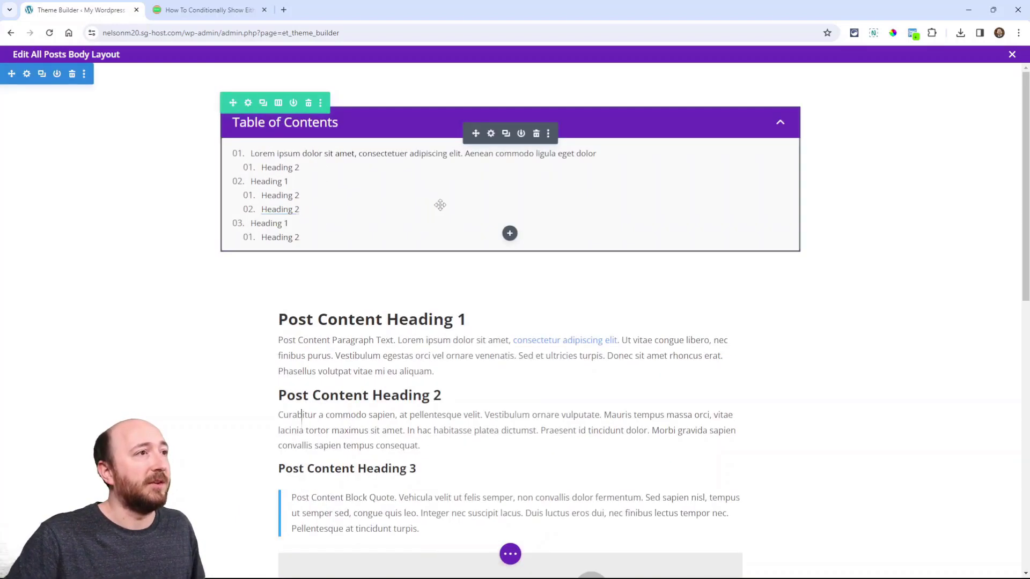
{"action": "left_click", "coordinate": [510, 233]}
{"action": "type", "text": "im"}
{"action": "left_click", "coordinate": [556, 351]}
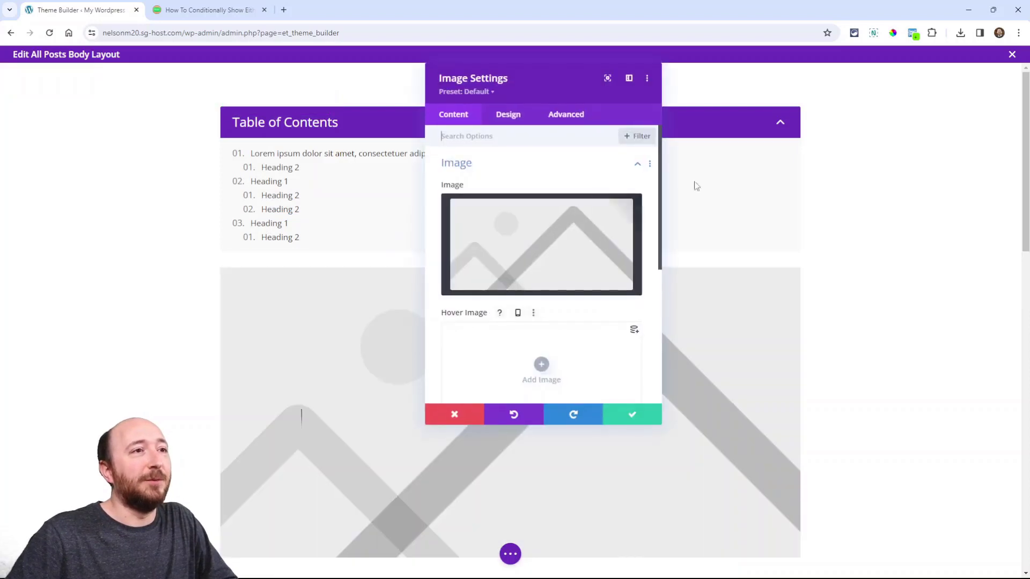
{"action": "left_click", "coordinate": [609, 210]}
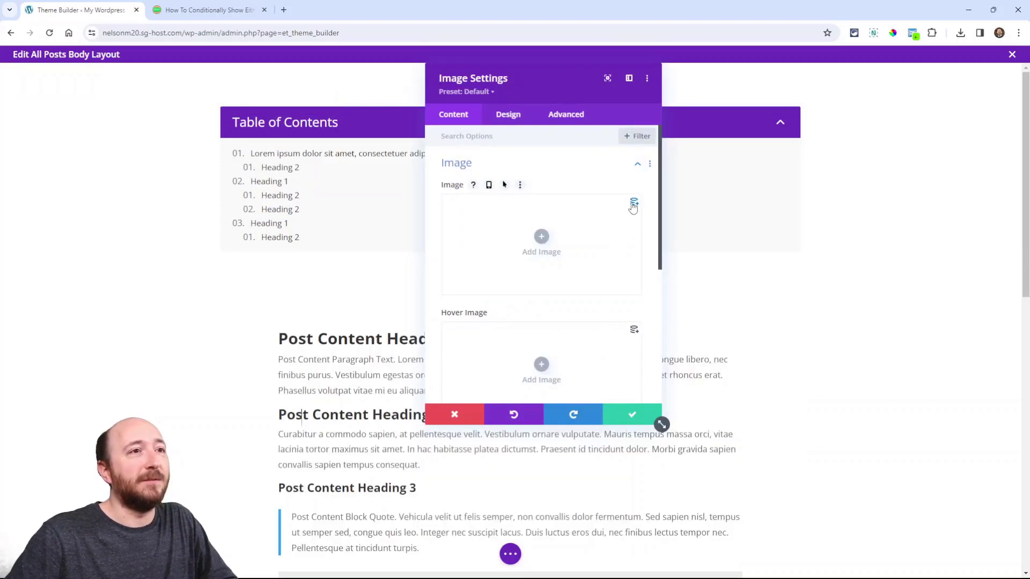
{"action": "left_click", "coordinate": [634, 203]}
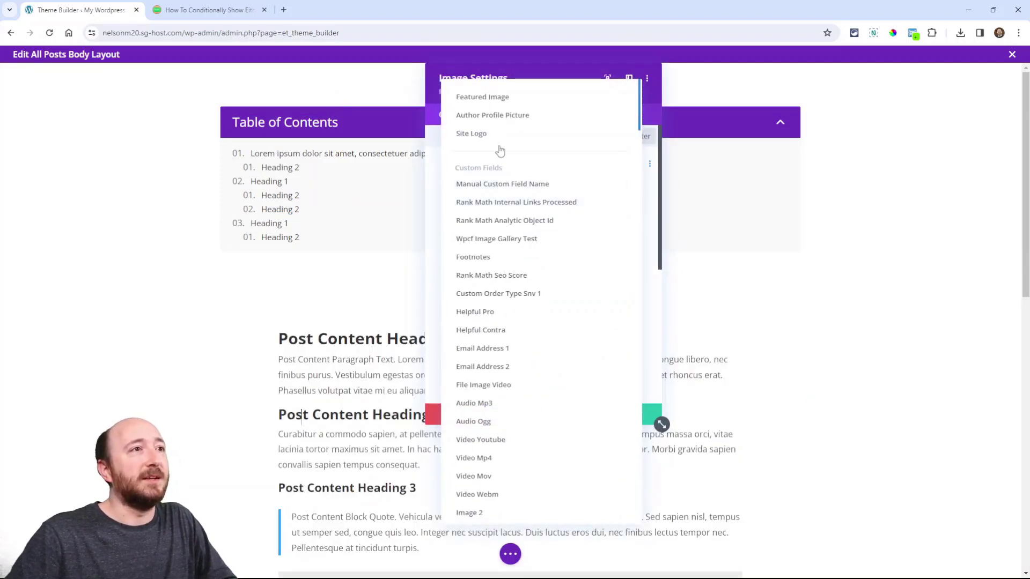
{"action": "left_click", "coordinate": [482, 98]}
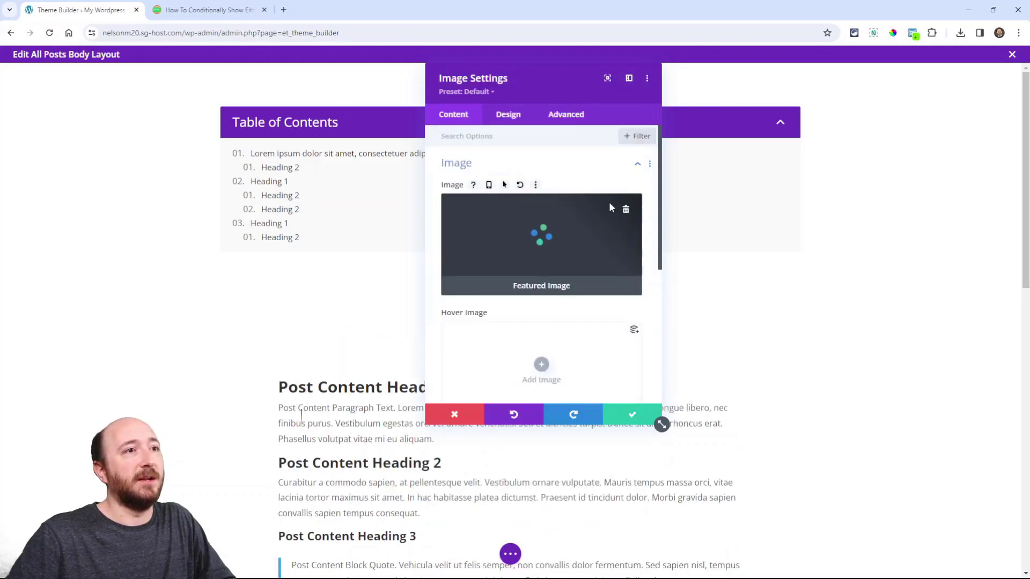
Step: Save the image module, move it above the Table of Contents, then consult the tutorial
{"action": "left_click", "coordinate": [627, 416]}
{"action": "left_click_drag", "start_coordinate": [479, 298], "coordinate": [437, 244]}
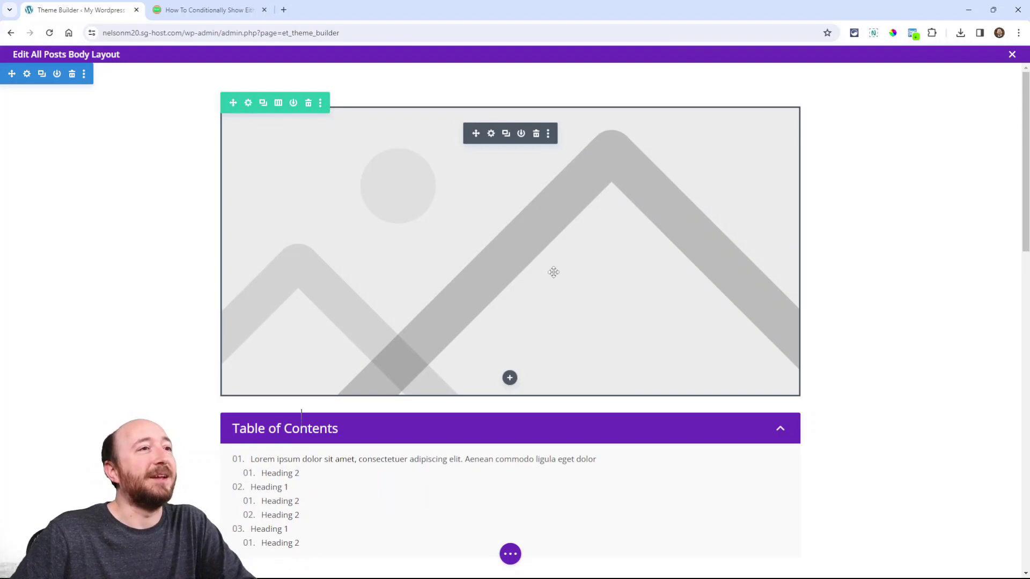
{"action": "left_click", "coordinate": [197, 10]}
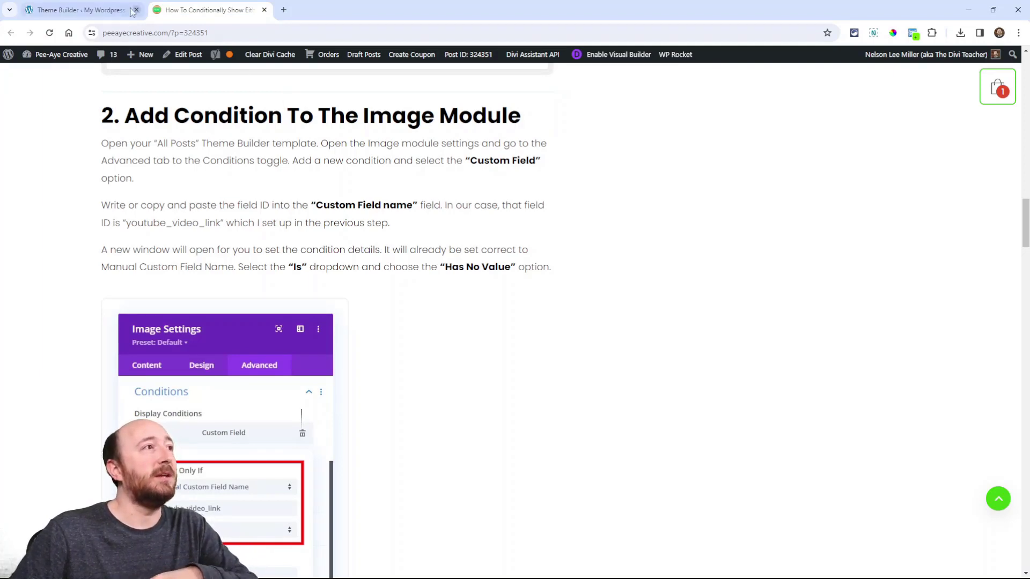
Step: Add a Custom Field display condition in the image module's Advanced Conditions settings
{"action": "left_click", "coordinate": [101, 10]}
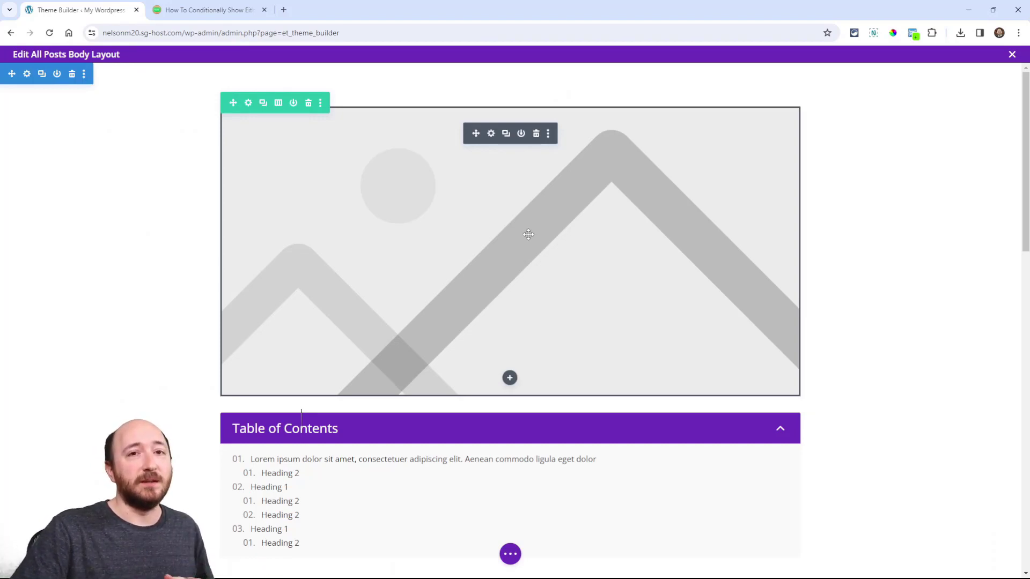
{"action": "left_click", "coordinate": [491, 135]}
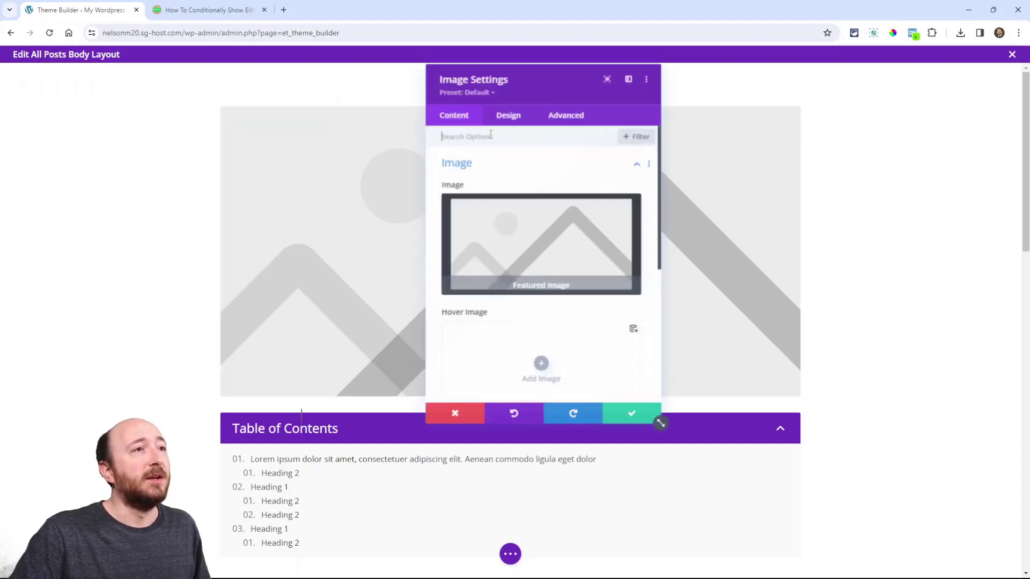
{"action": "left_click", "coordinate": [559, 114]}
{"action": "left_click_drag", "start_coordinate": [538, 91], "coordinate": [541, 107]}
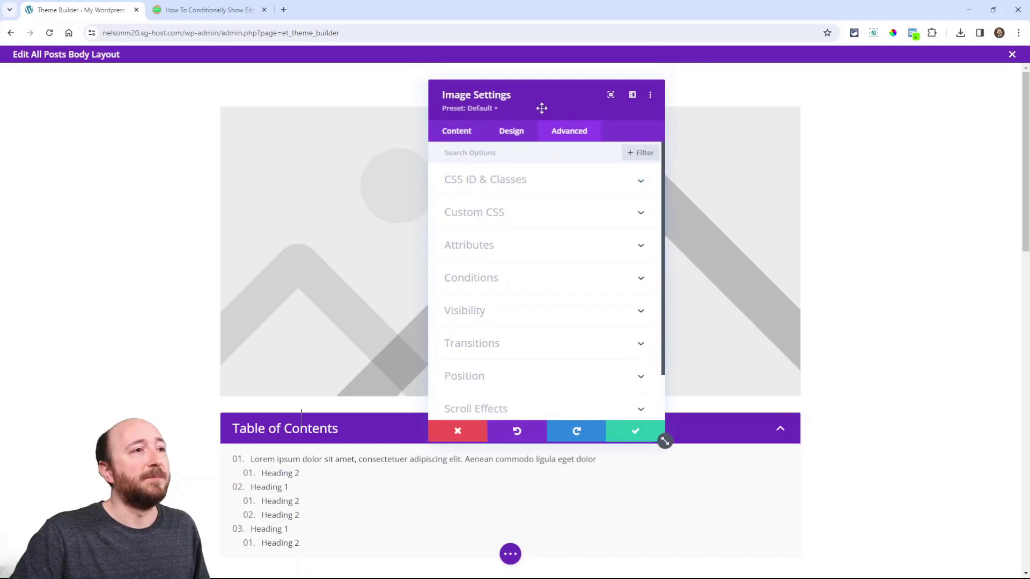
{"action": "left_click", "coordinate": [462, 283]}
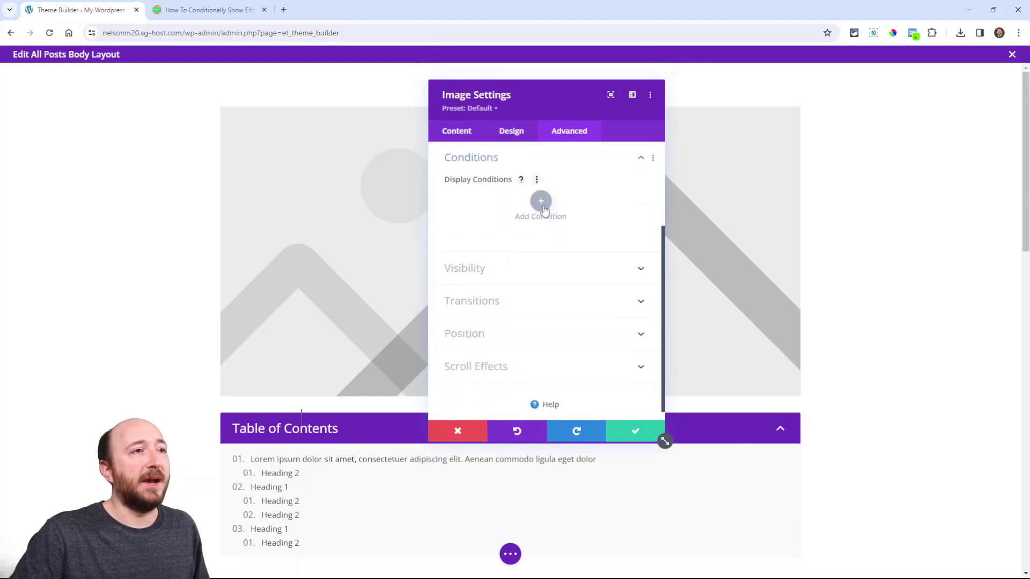
{"action": "left_click", "coordinate": [542, 207]}
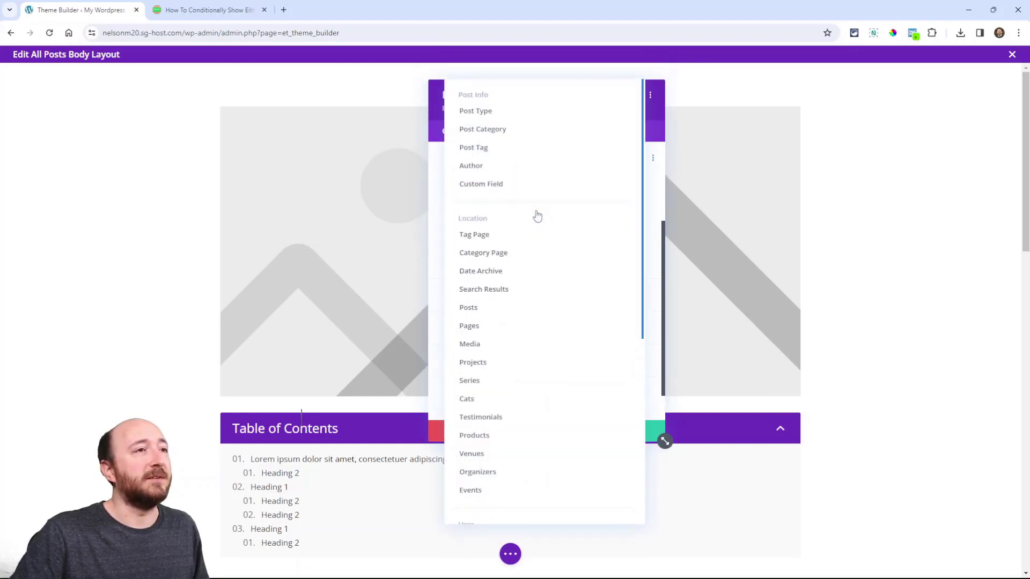
{"action": "left_click", "coordinate": [483, 186]}
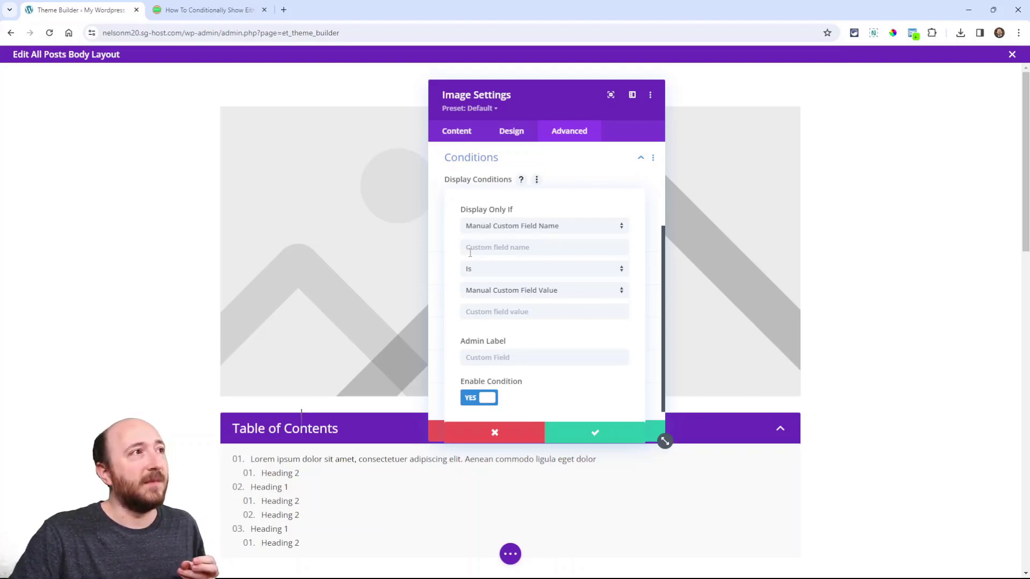
Step: Set the condition to field youtube_video_link with Has No Value
{"action": "left_click", "coordinate": [478, 249]}
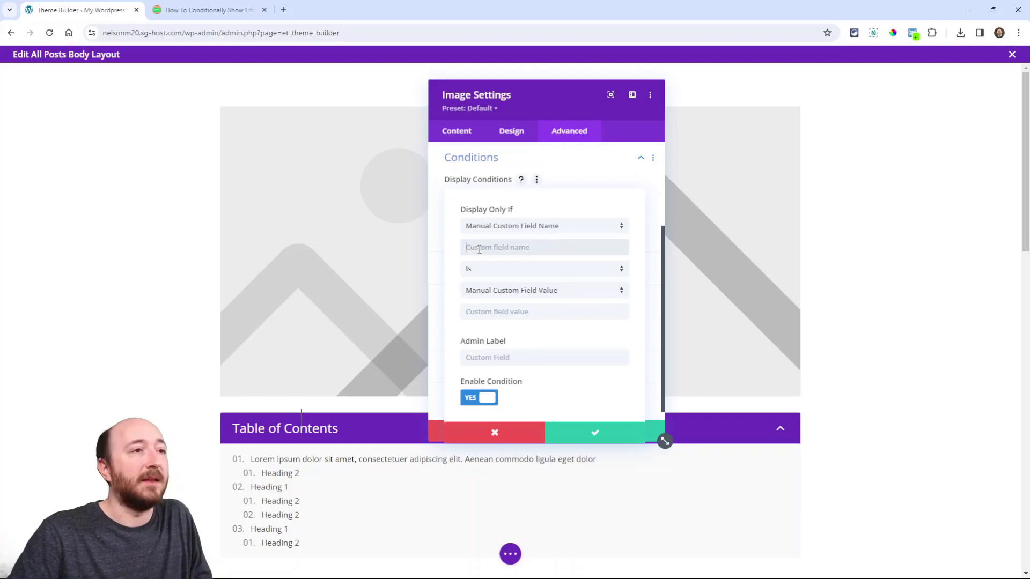
{"action": "type", "text": "youtube_video_link"}
{"action": "left_click_drag", "start_coordinate": [544, 251], "coordinate": [458, 250]}
{"action": "key", "text": "ctrl+c"}
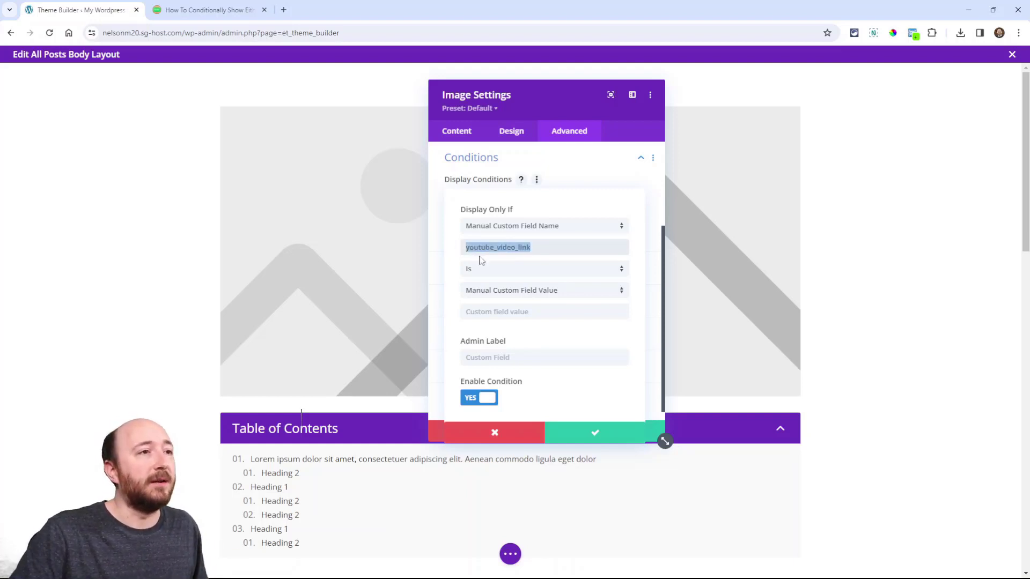
{"action": "left_click", "coordinate": [457, 250]}
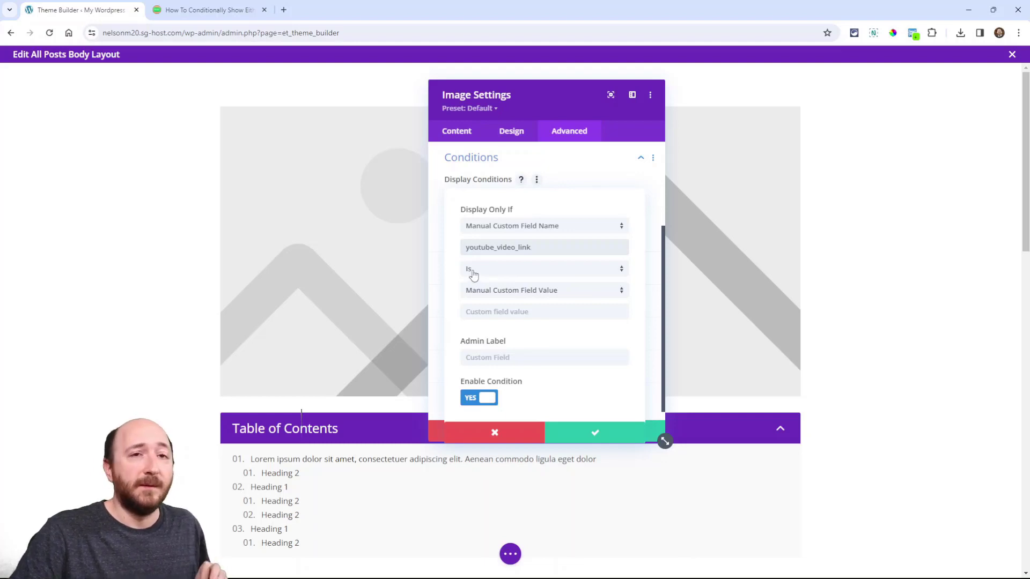
{"action": "left_click_drag", "start_coordinate": [470, 246], "coordinate": [532, 246]}
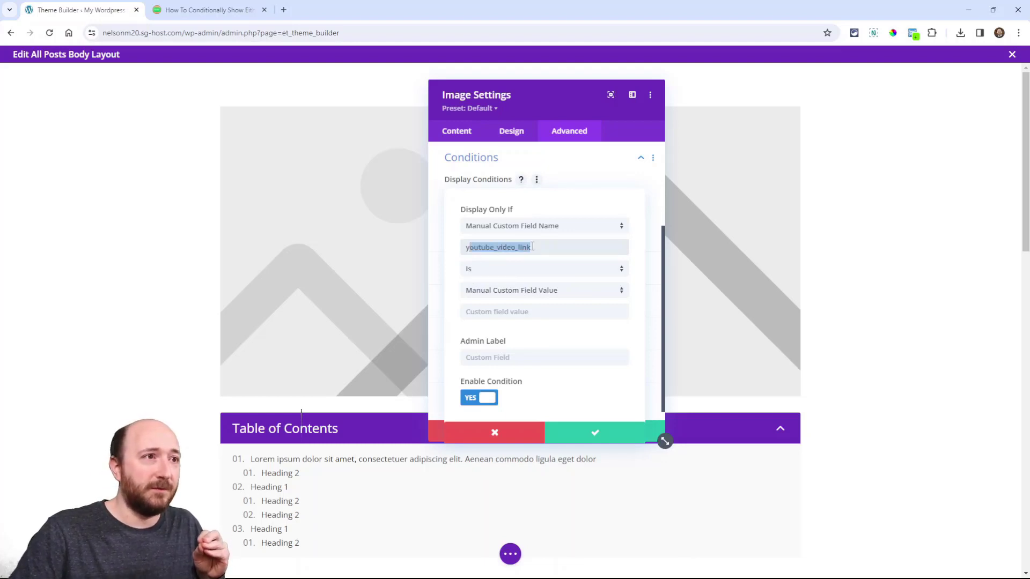
{"action": "left_click", "coordinate": [488, 269]}
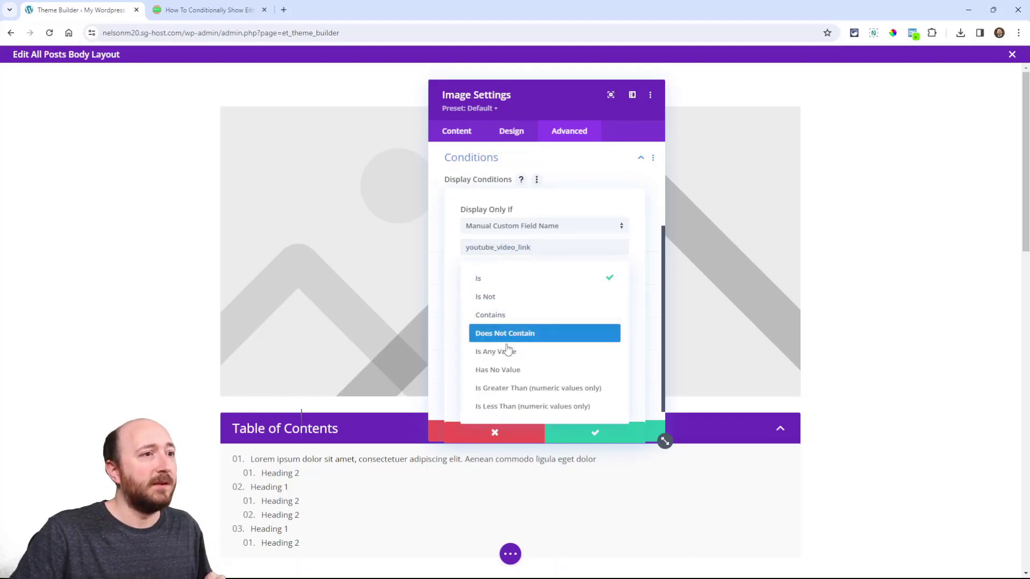
{"action": "left_click", "coordinate": [504, 371]}
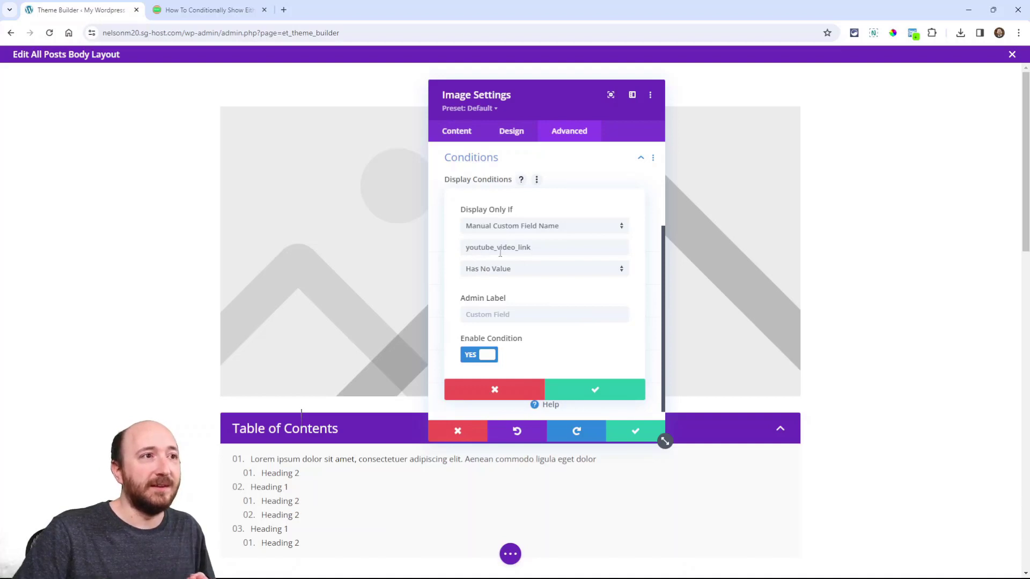
{"action": "left_click_drag", "start_coordinate": [474, 247], "coordinate": [551, 247]}
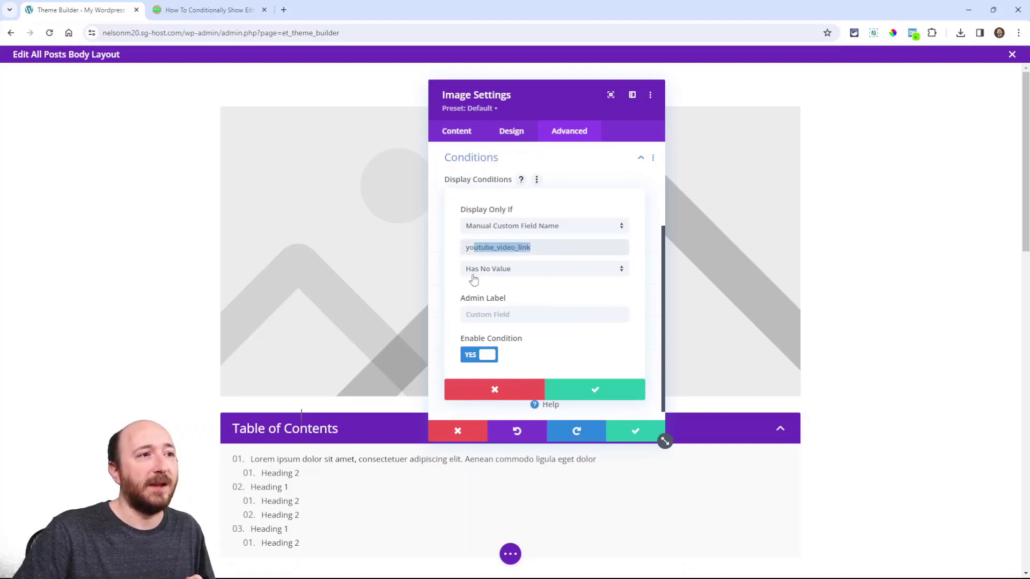
{"action": "left_click", "coordinate": [580, 395]}
{"action": "left_click", "coordinate": [630, 427]}
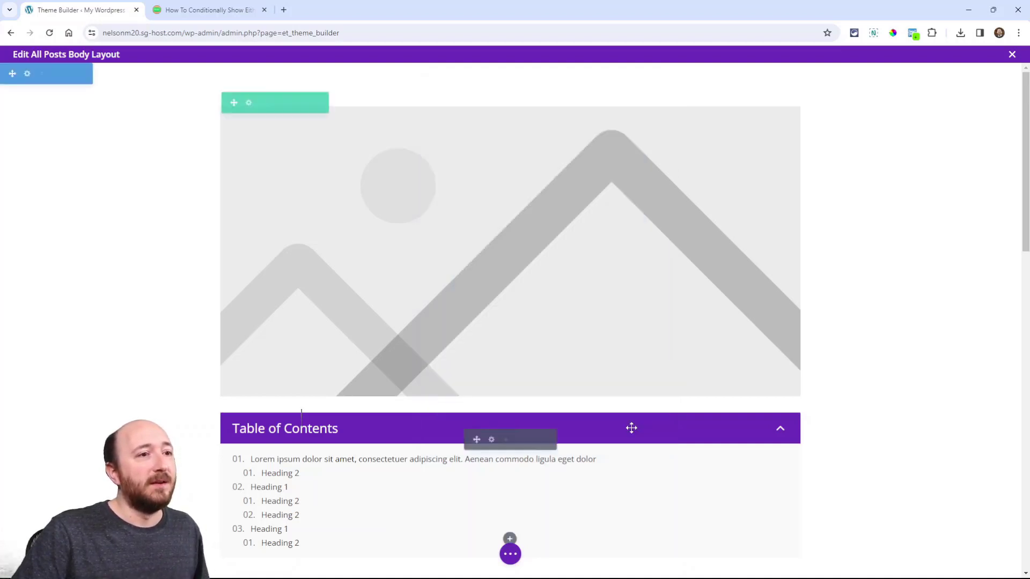
{"action": "scroll", "coordinate": [534, 368], "scroll_direction": "down", "scroll_amount": 2}
{"action": "left_click", "coordinate": [204, 9]}
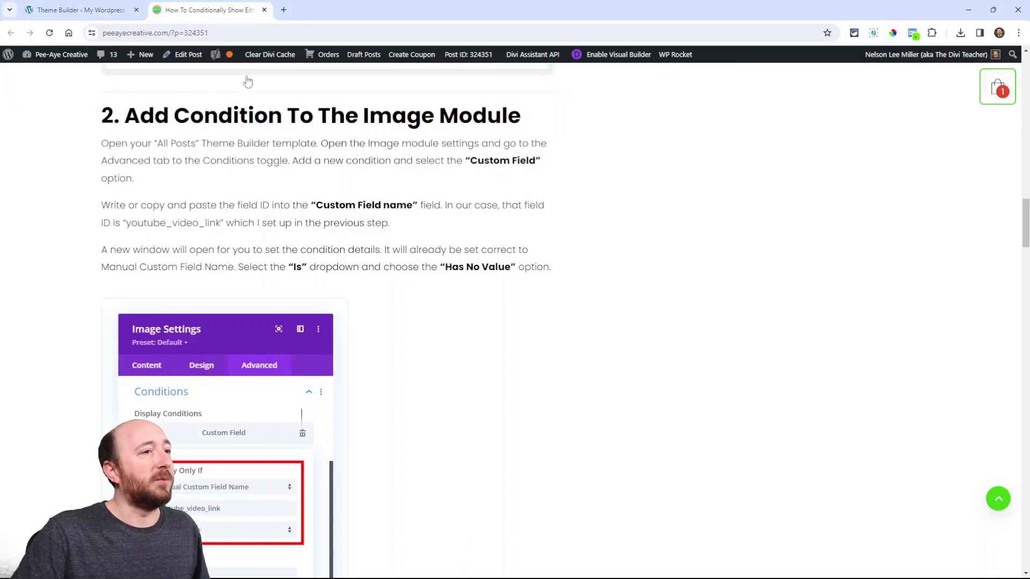
{"action": "scroll", "coordinate": [425, 308], "scroll_direction": "down", "scroll_amount": 12}
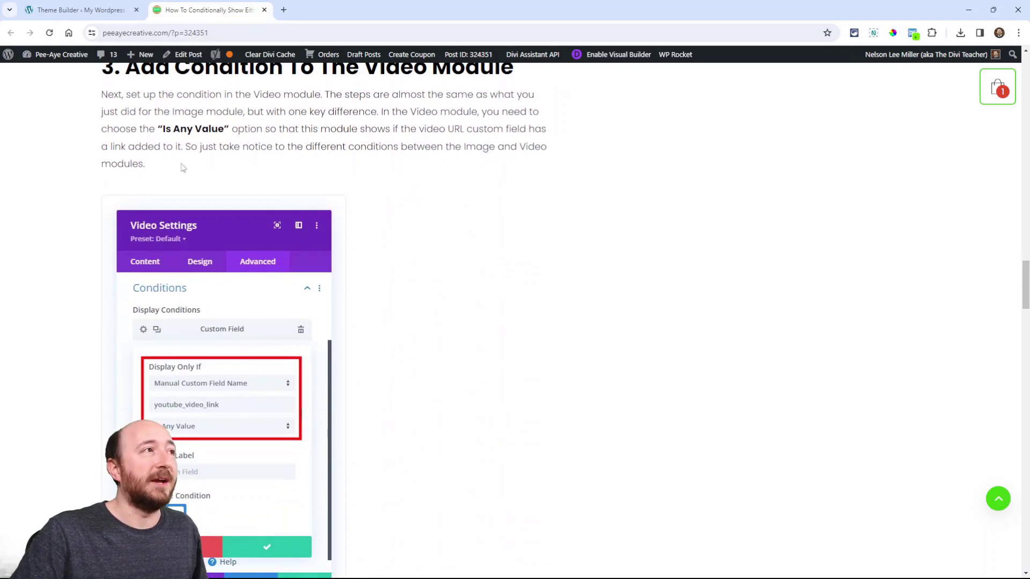
{"action": "left_click", "coordinate": [104, 15]}
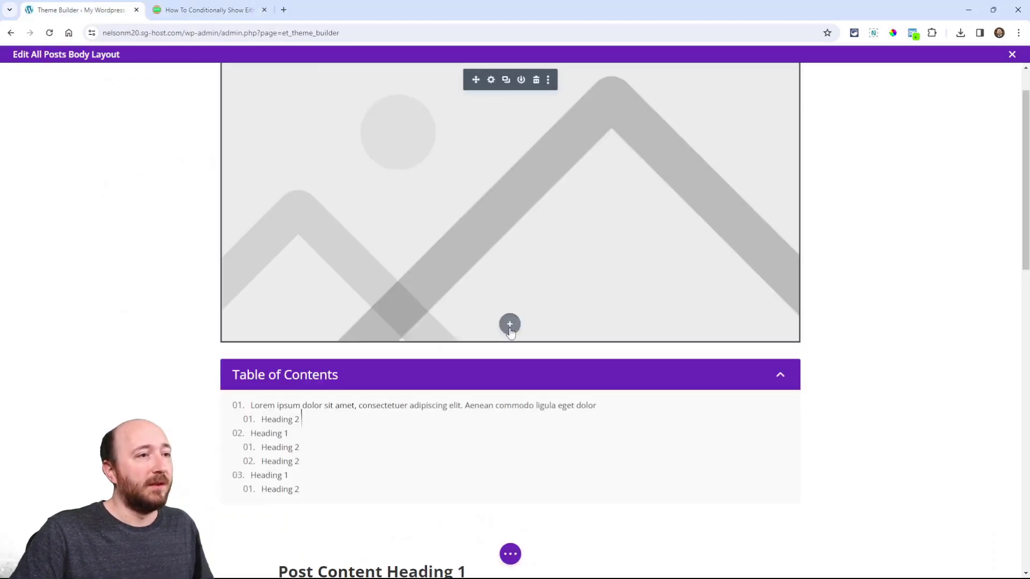
Step: Add a Video module below the image module
{"action": "left_click", "coordinate": [510, 325]}
{"action": "type", "text": "video"}
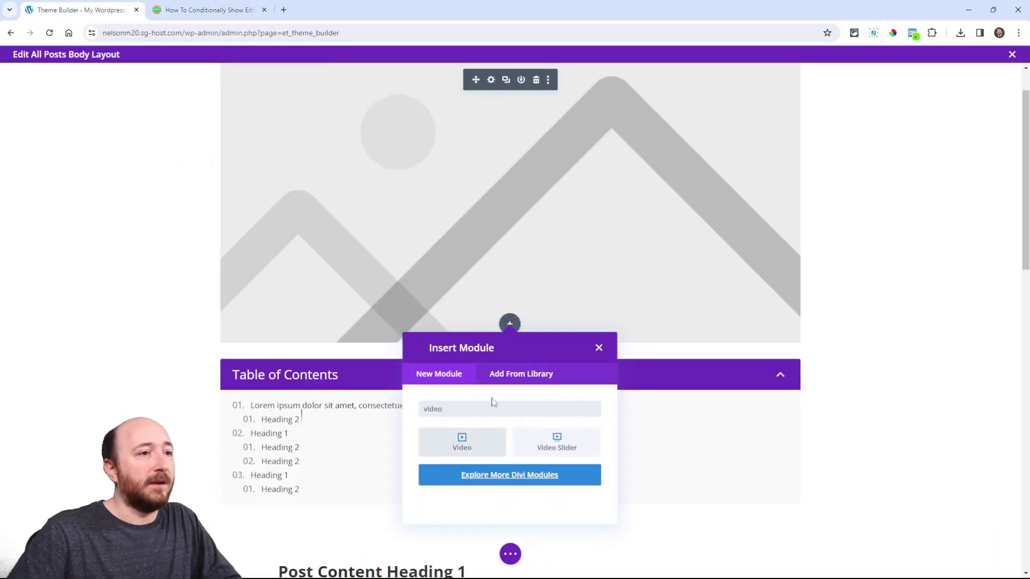
{"action": "left_click", "coordinate": [462, 442]}
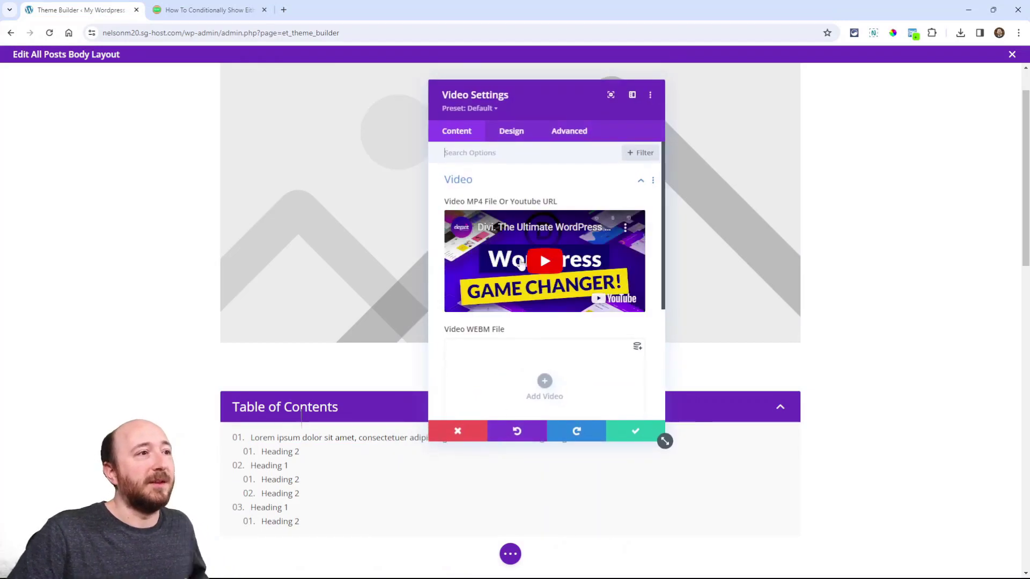
{"action": "left_click_drag", "start_coordinate": [528, 101], "coordinate": [659, 133]}
{"action": "scroll", "coordinate": [462, 259], "scroll_direction": "down", "scroll_amount": 2}
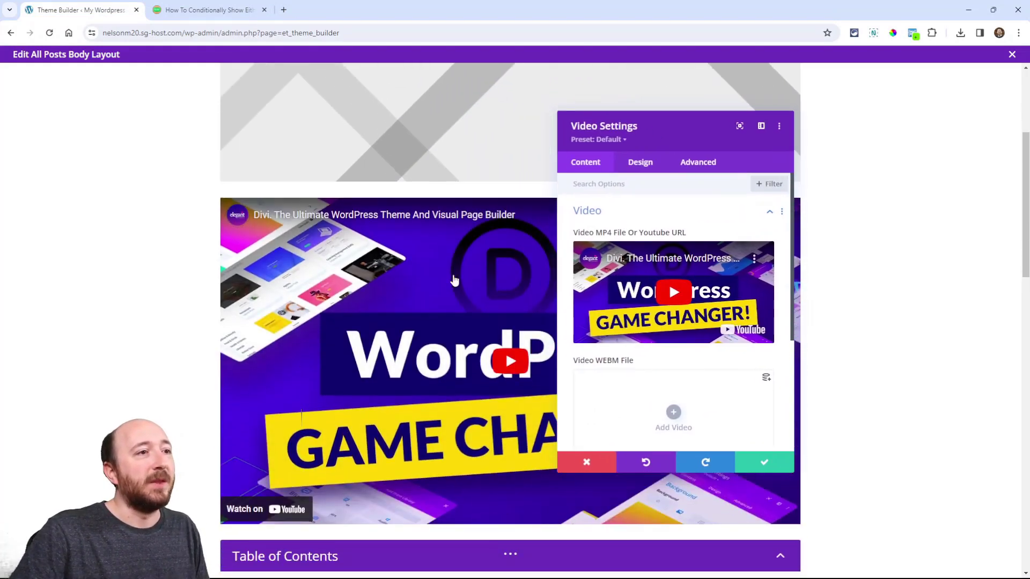
Step: Give the video a Custom Field condition youtube_video_link Is Any Value, and save it
{"action": "left_click", "coordinate": [696, 167]}
{"action": "left_click", "coordinate": [602, 280]}
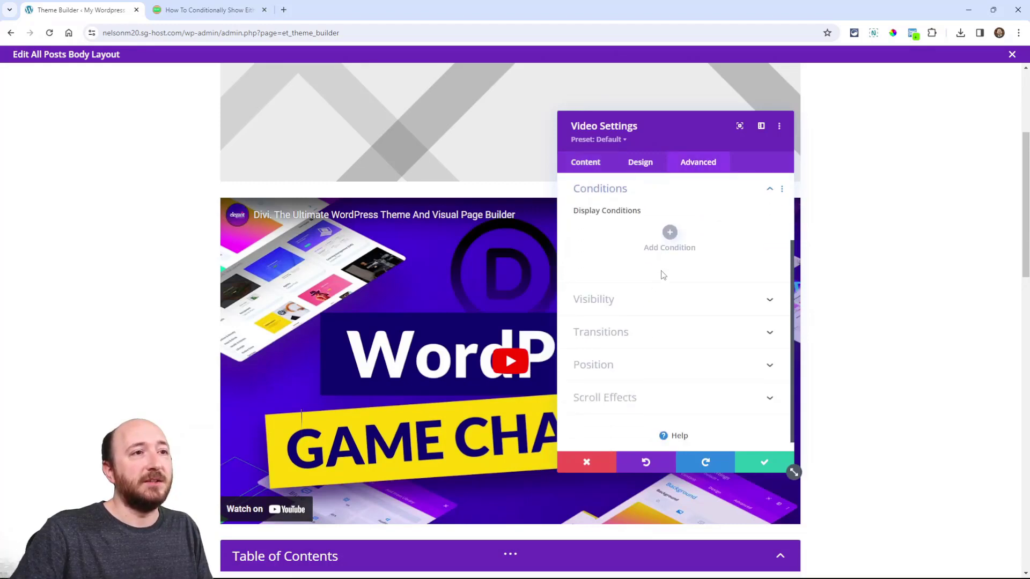
{"action": "left_click", "coordinate": [669, 234]}
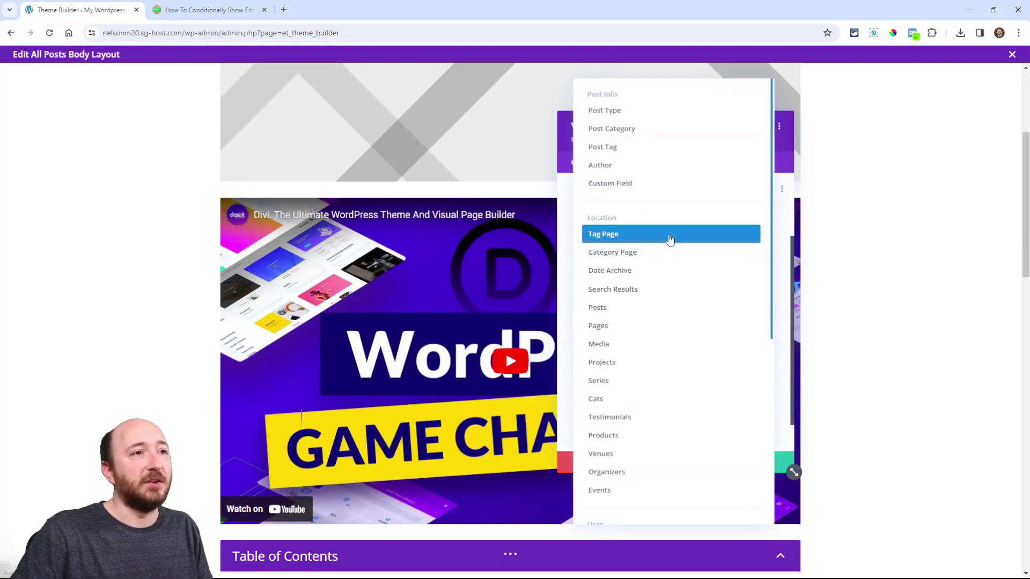
{"action": "left_click", "coordinate": [607, 185]}
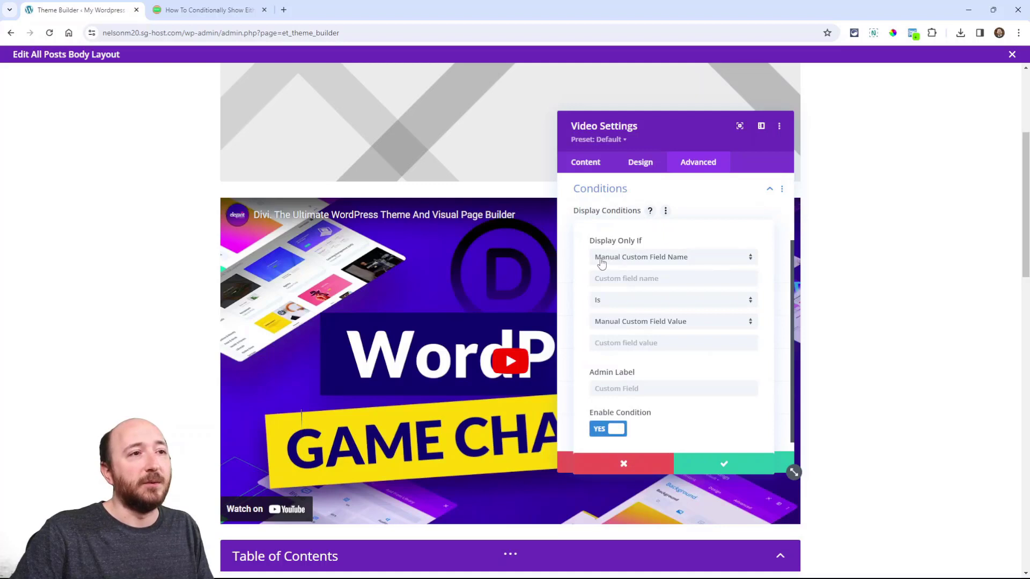
{"action": "left_click", "coordinate": [604, 277]}
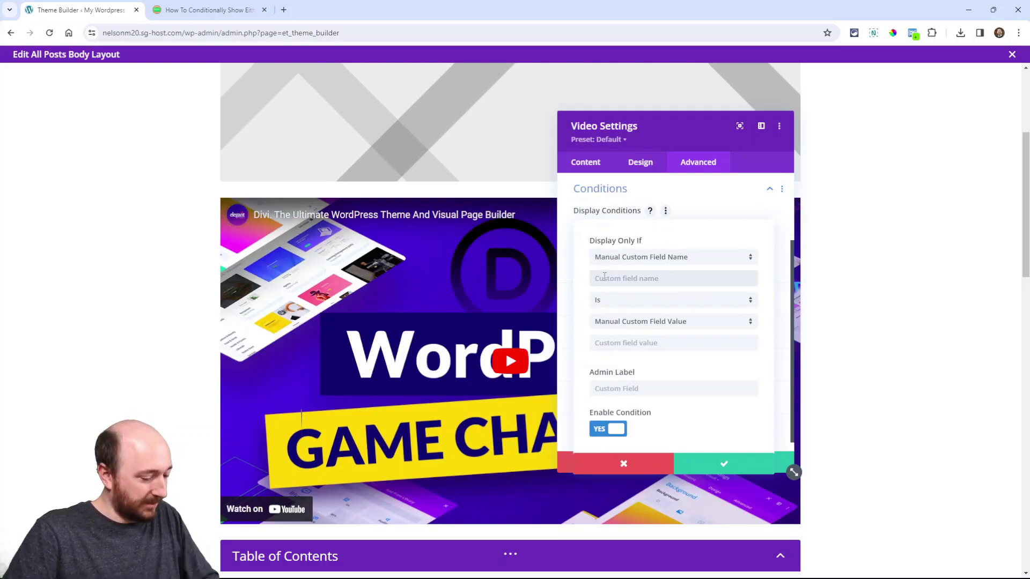
{"action": "key", "text": "ctrl+v"}
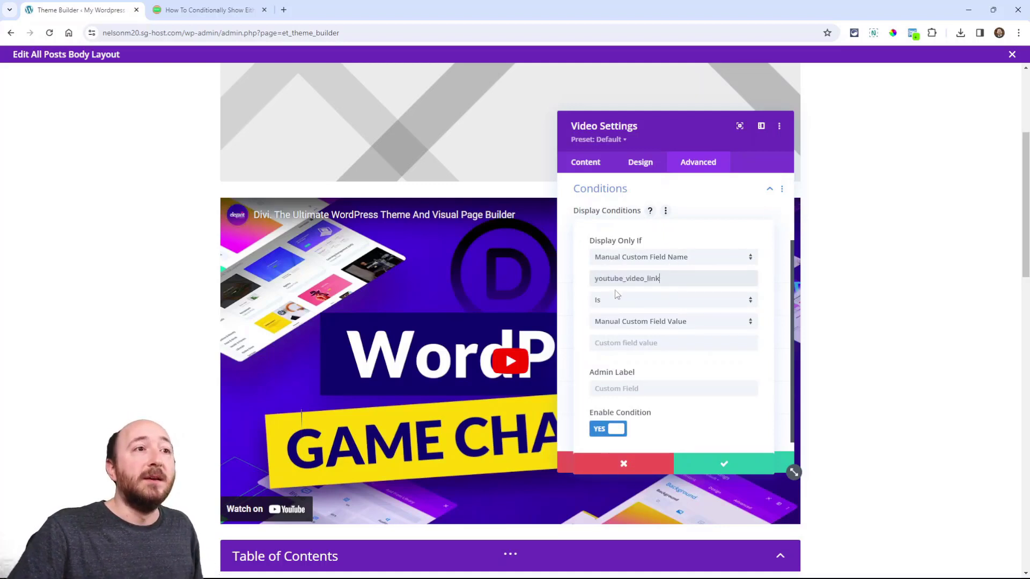
{"action": "left_click", "coordinate": [605, 305]}
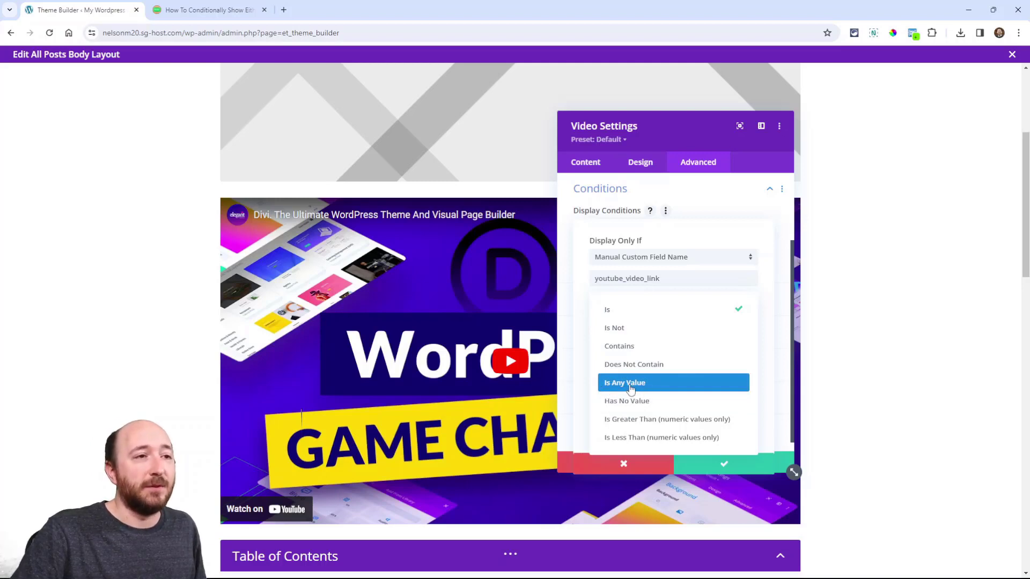
{"action": "left_click", "coordinate": [631, 387]}
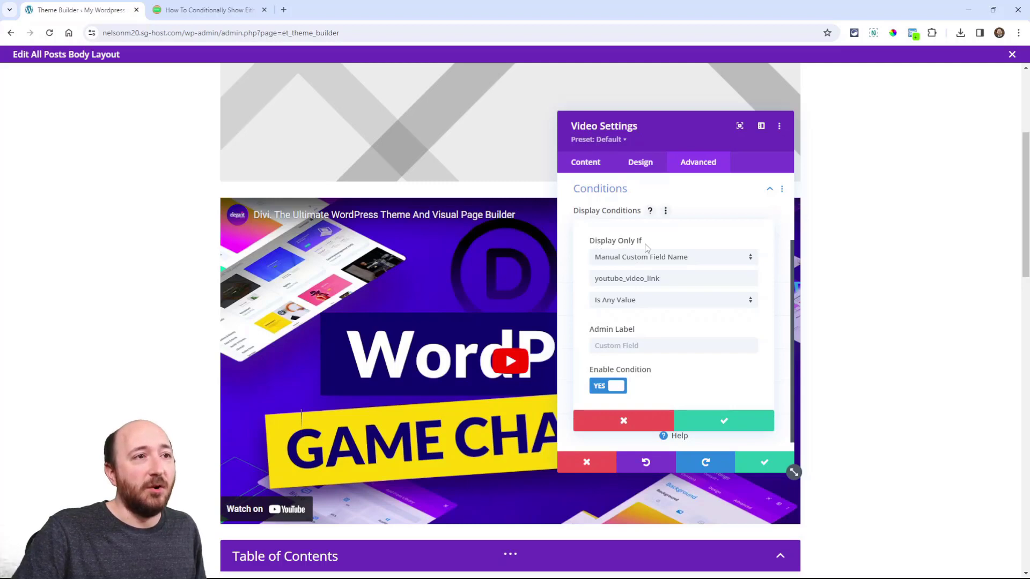
{"action": "left_click_drag", "start_coordinate": [602, 277], "coordinate": [677, 276]}
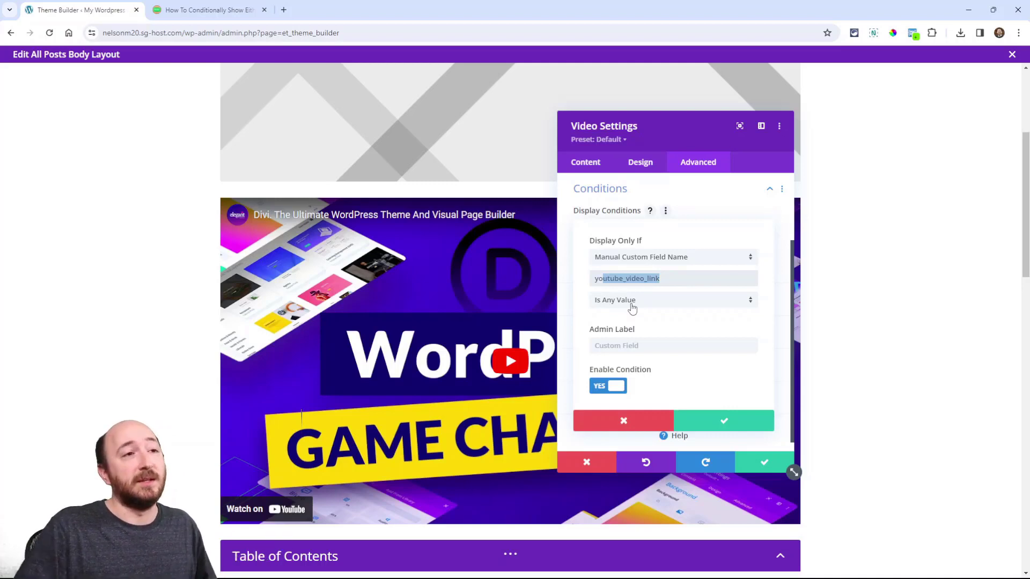
{"action": "left_click", "coordinate": [707, 430]}
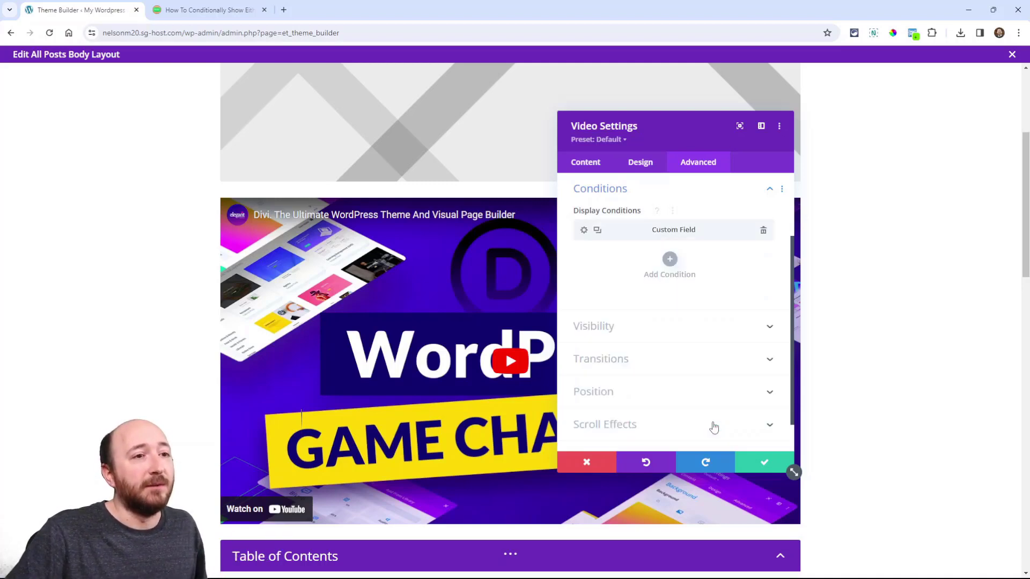
{"action": "left_click", "coordinate": [752, 464]}
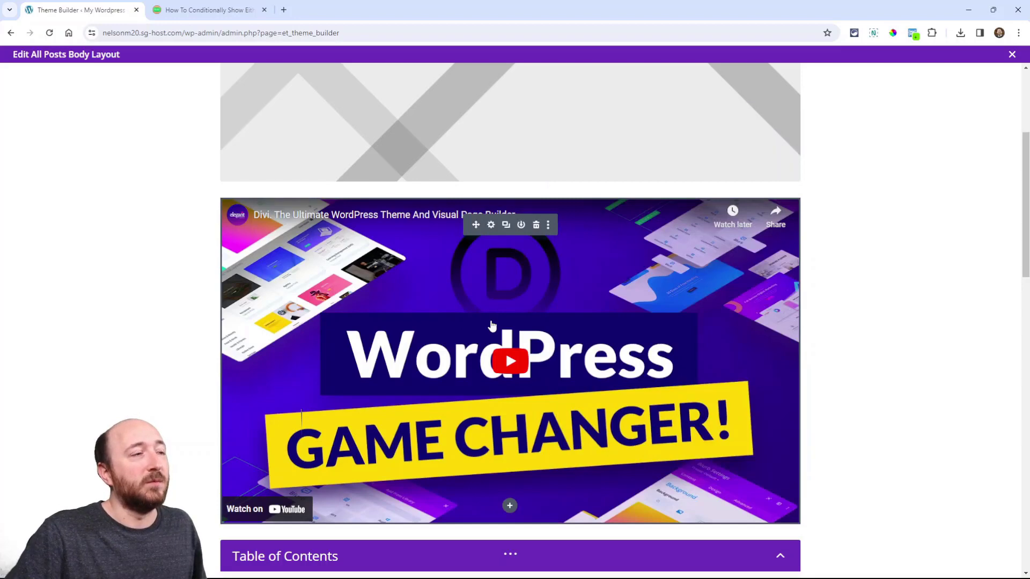
{"action": "scroll", "coordinate": [504, 317], "scroll_direction": "up", "scroll_amount": 4}
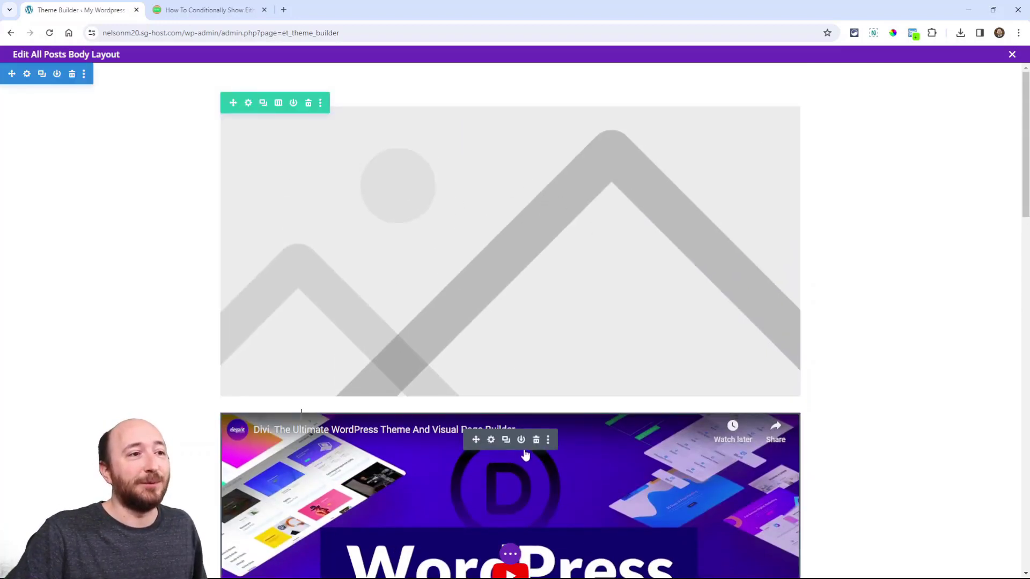
{"action": "left_click", "coordinate": [204, 10]}
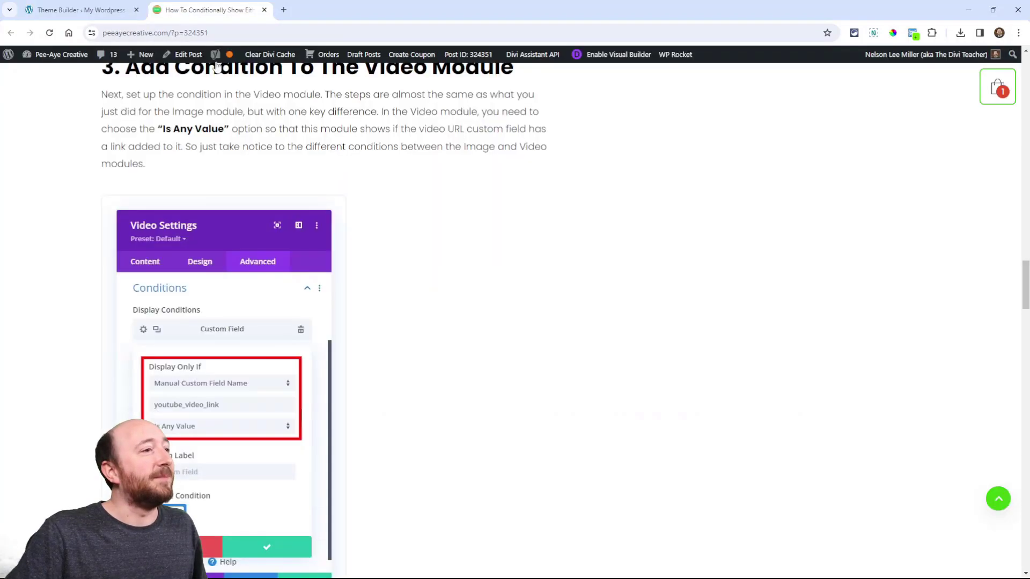
{"action": "scroll", "coordinate": [298, 288], "scroll_direction": "down", "scroll_amount": 5}
{"action": "scroll", "coordinate": [297, 289], "scroll_direction": "down", "scroll_amount": 5}
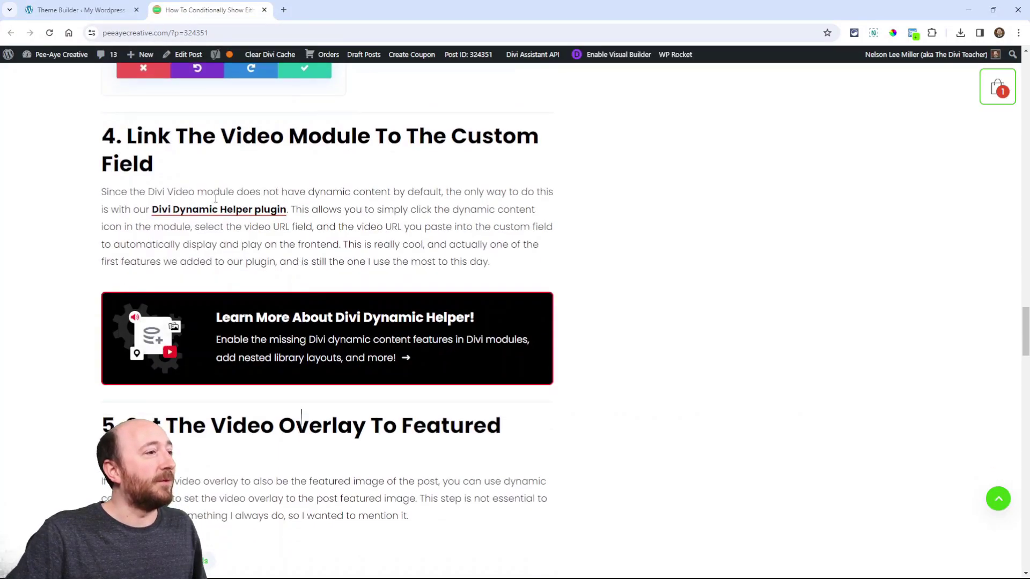
{"action": "scroll", "coordinate": [215, 199], "scroll_direction": "down", "scroll_amount": 2}
{"action": "scroll", "coordinate": [215, 199], "scroll_direction": "up", "scroll_amount": 3}
{"action": "left_click", "coordinate": [71, 10]}
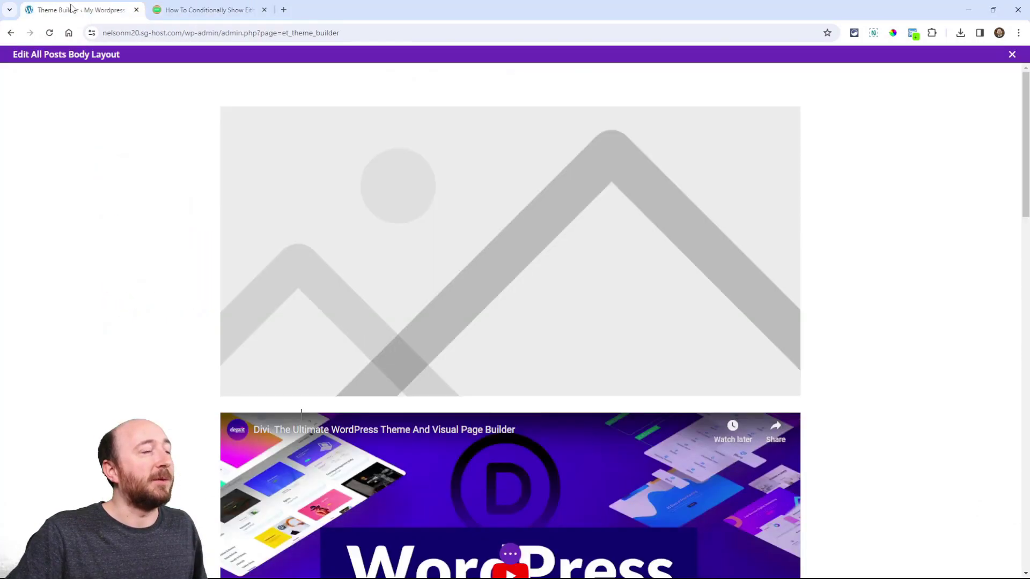
Step: Set the video module's Overlay Image to the post's dynamic Featured Image
{"action": "scroll", "coordinate": [489, 241], "scroll_direction": "down", "scroll_amount": 5}
{"action": "left_click", "coordinate": [490, 173]}
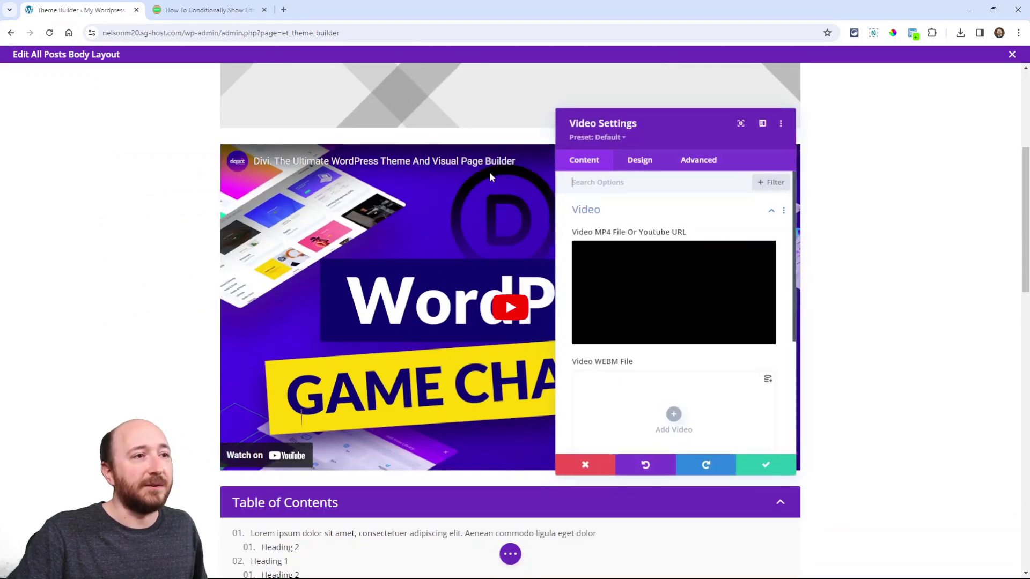
{"action": "scroll", "coordinate": [673, 363], "scroll_direction": "down", "scroll_amount": 3}
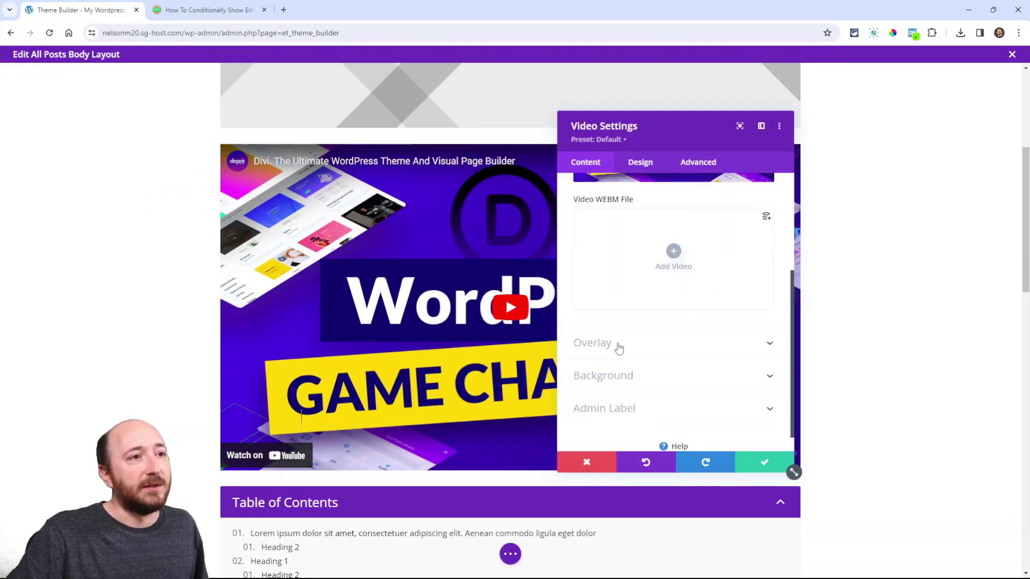
{"action": "left_click", "coordinate": [618, 348]}
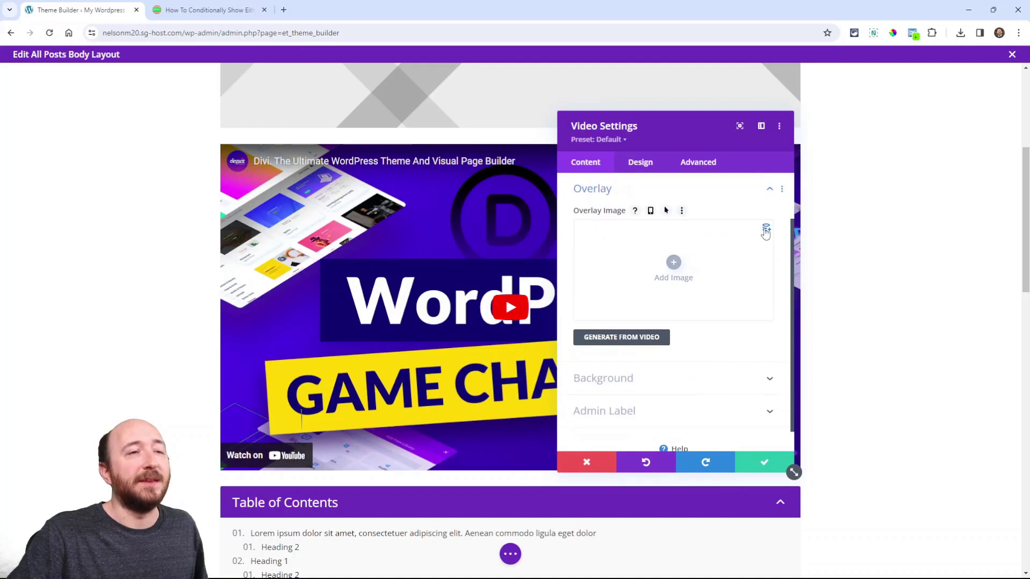
{"action": "left_click", "coordinate": [765, 231]}
{"action": "left_click", "coordinate": [612, 98]}
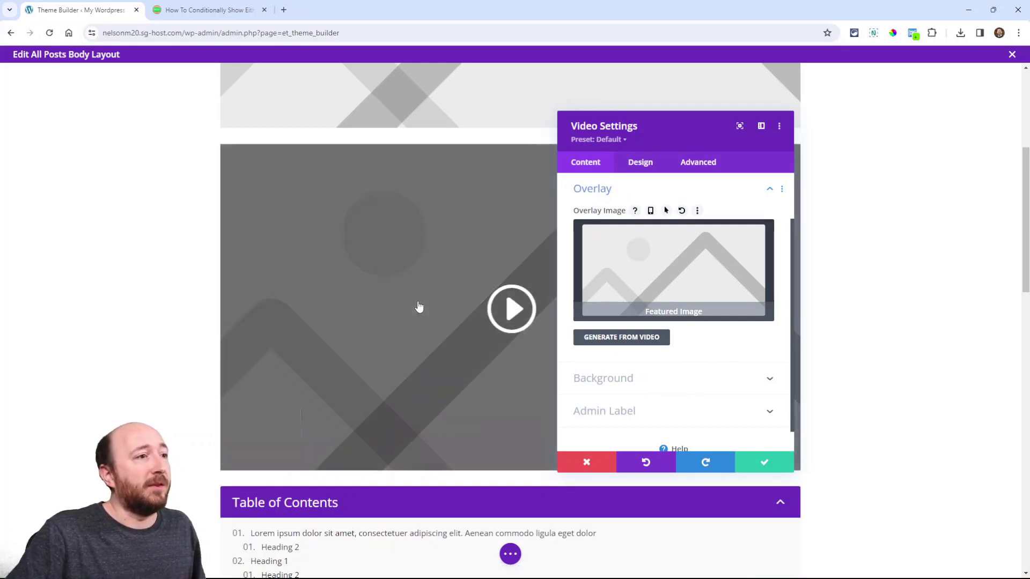
{"action": "scroll", "coordinate": [424, 333], "scroll_direction": "up", "scroll_amount": 5}
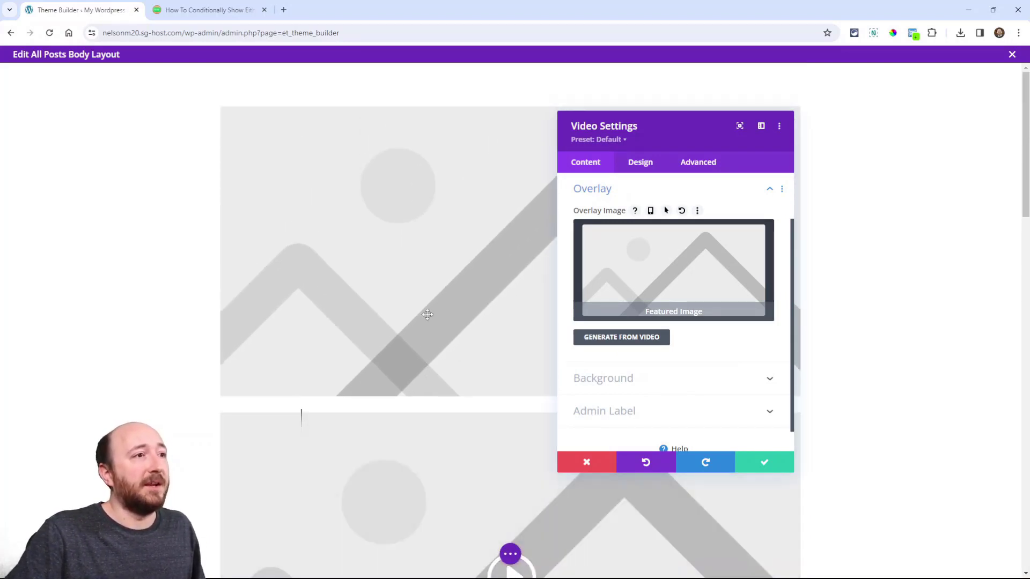
{"action": "scroll", "coordinate": [429, 269], "scroll_direction": "down", "scroll_amount": 2}
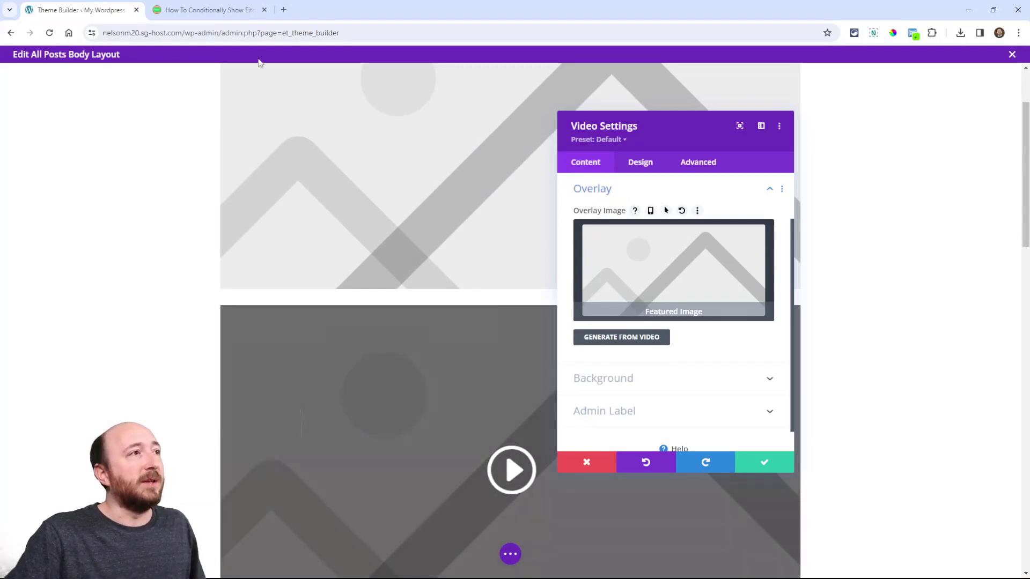
Step: Save the video settings and read the tutorial's step 4 before returning to the Theme Builder
{"action": "left_click", "coordinate": [210, 12]}
{"action": "scroll", "coordinate": [459, 289], "scroll_direction": "up", "scroll_amount": 10}
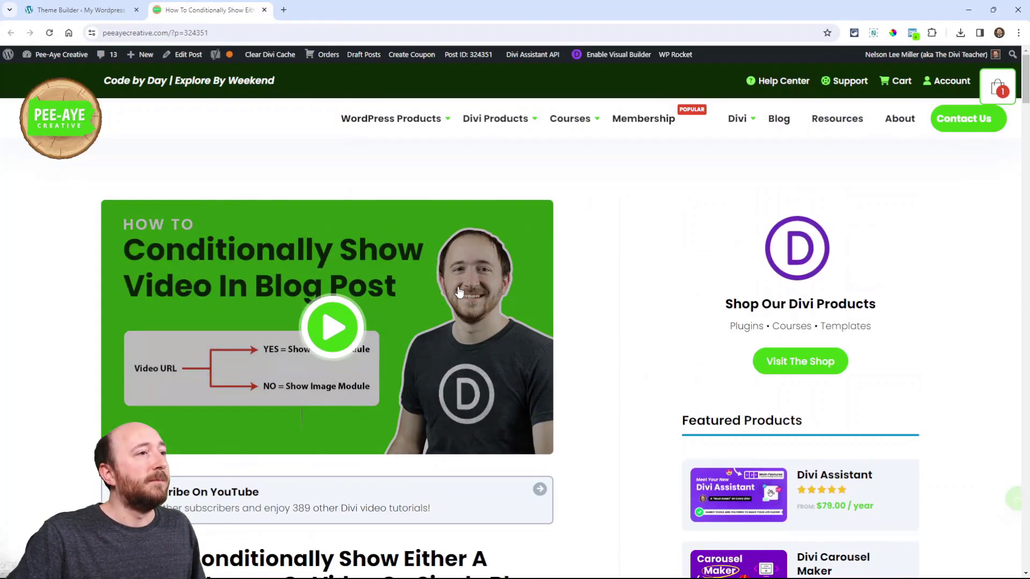
{"action": "scroll", "coordinate": [460, 292], "scroll_direction": "down", "scroll_amount": 2}
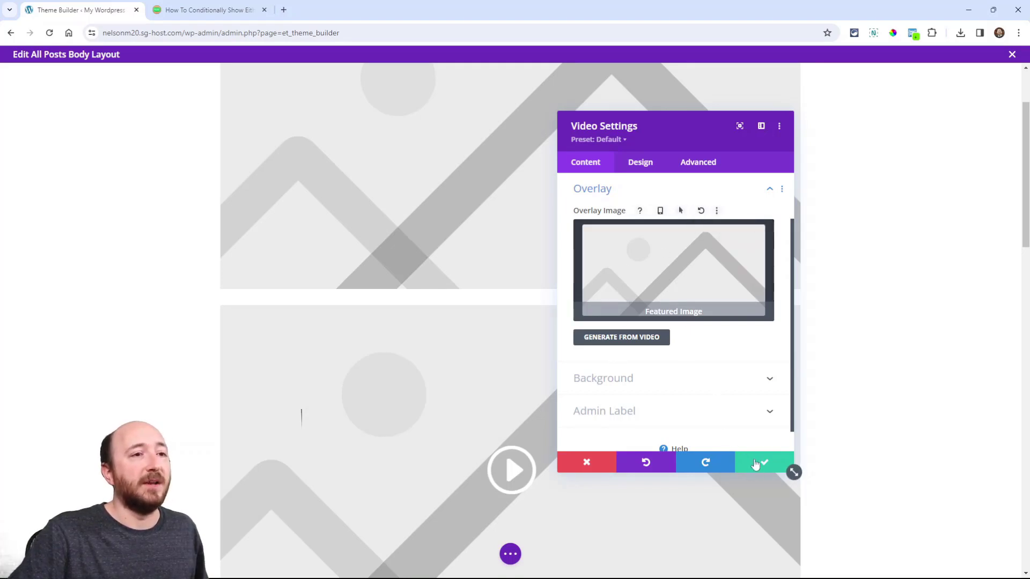
{"action": "left_click", "coordinate": [758, 464]}
{"action": "left_click", "coordinate": [203, 10]}
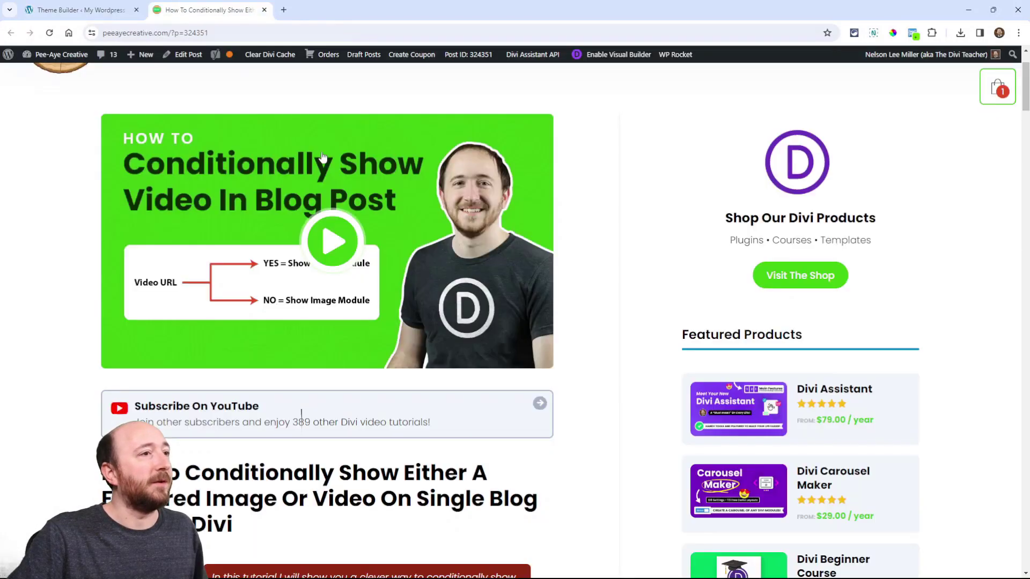
{"action": "scroll", "coordinate": [389, 227], "scroll_direction": "down", "scroll_amount": 20}
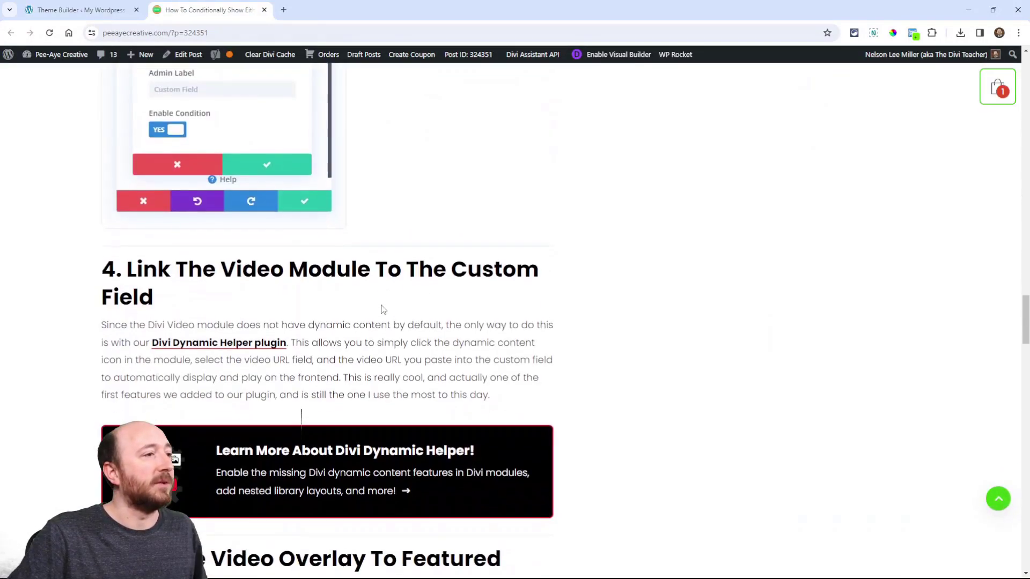
{"action": "scroll", "coordinate": [383, 310], "scroll_direction": "down", "scroll_amount": 2}
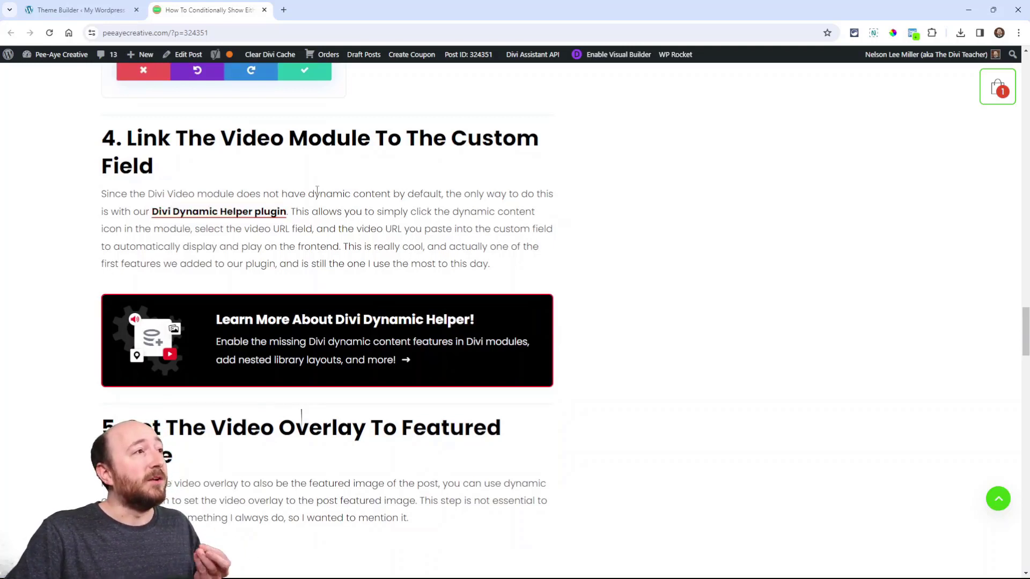
{"action": "left_click", "coordinate": [81, 9]}
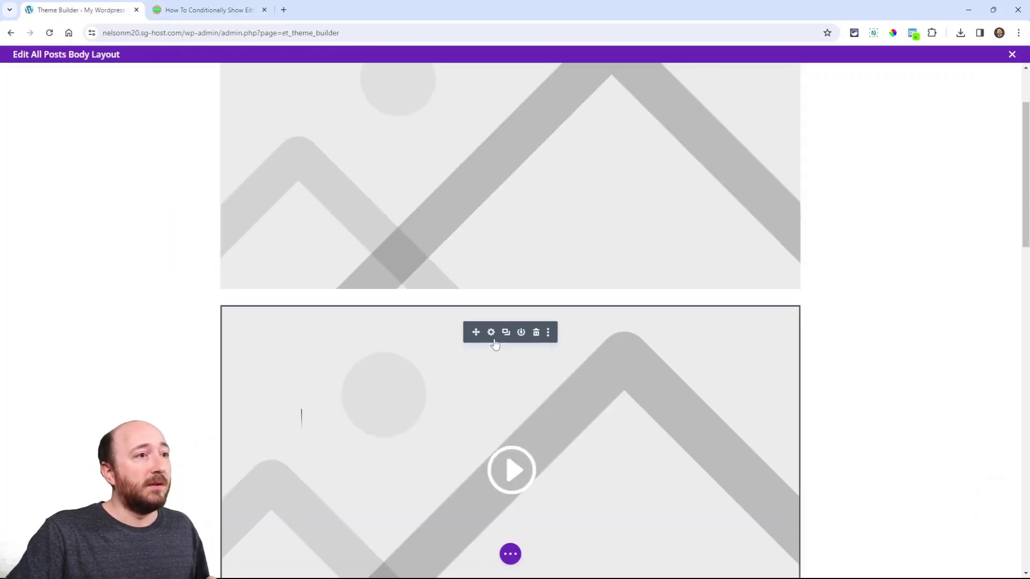
Step: Remove the hard-coded YouTube video from the video module, then consult the tutorial article
{"action": "left_click", "coordinate": [492, 334]}
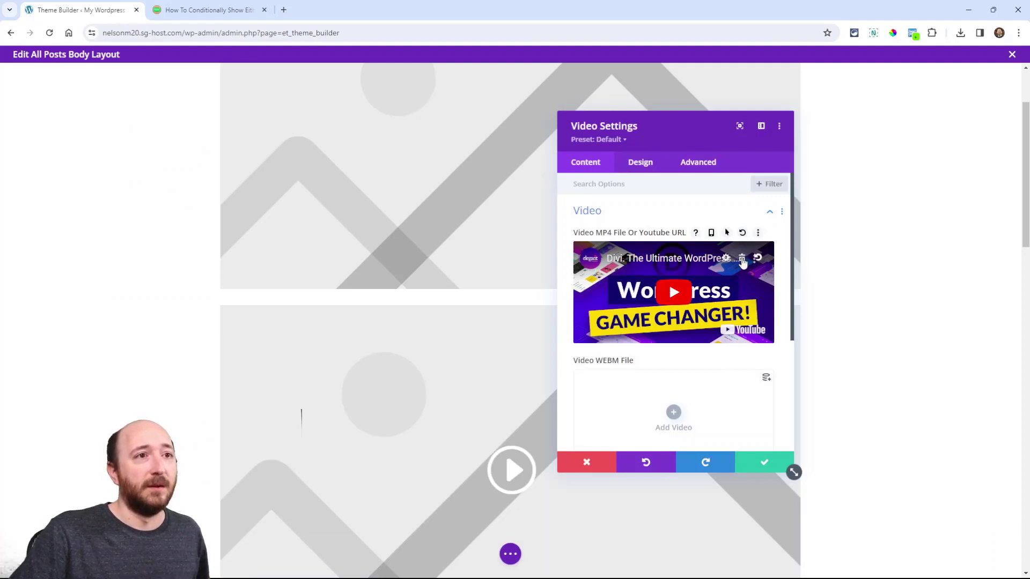
{"action": "left_click", "coordinate": [742, 260]}
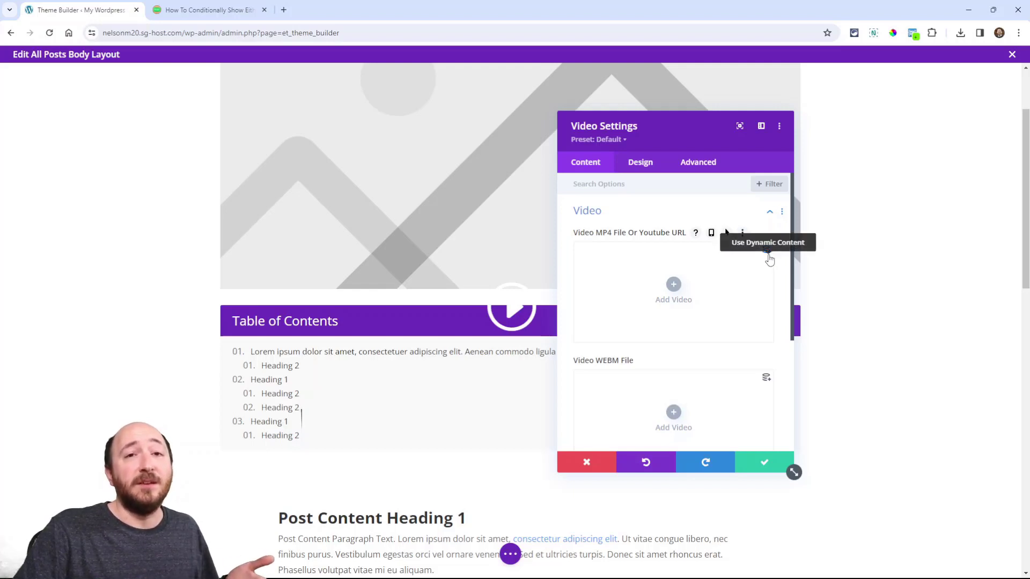
{"action": "left_click", "coordinate": [197, 15]}
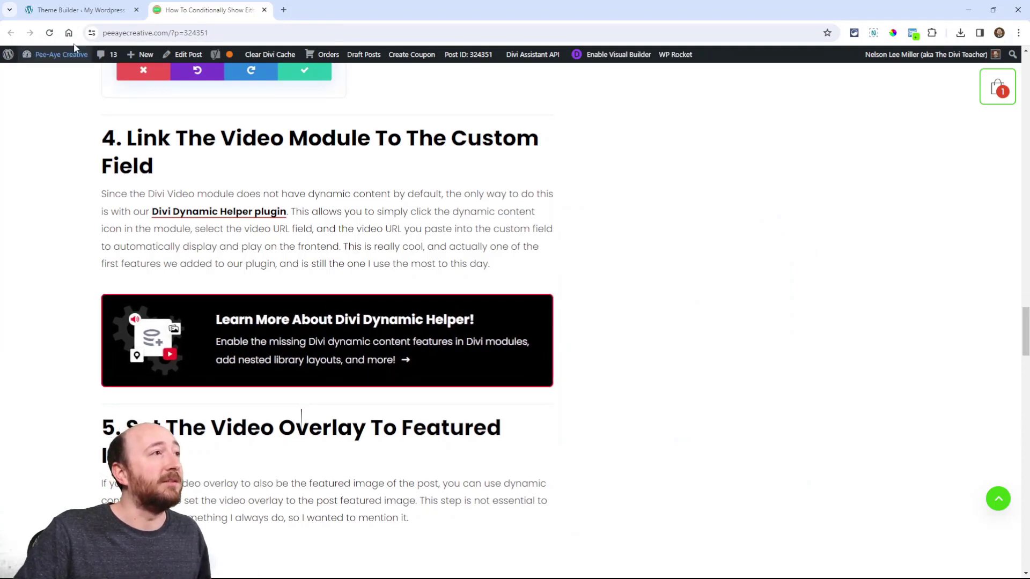
Step: Point the video module's MP4/YouTube URL at the dynamic YouTube Video Link field
{"action": "left_click", "coordinate": [66, 14]}
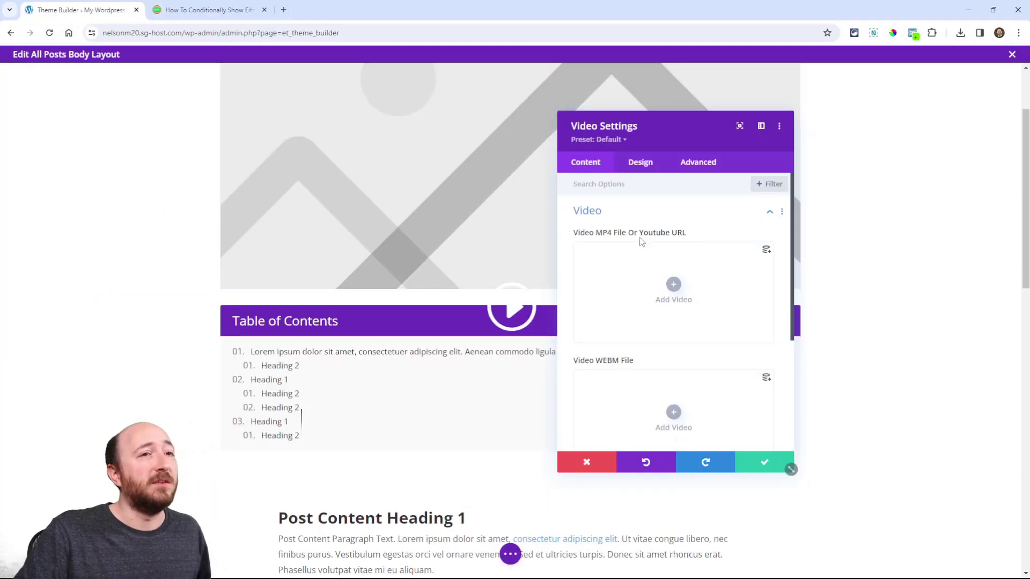
{"action": "left_click", "coordinate": [767, 252]}
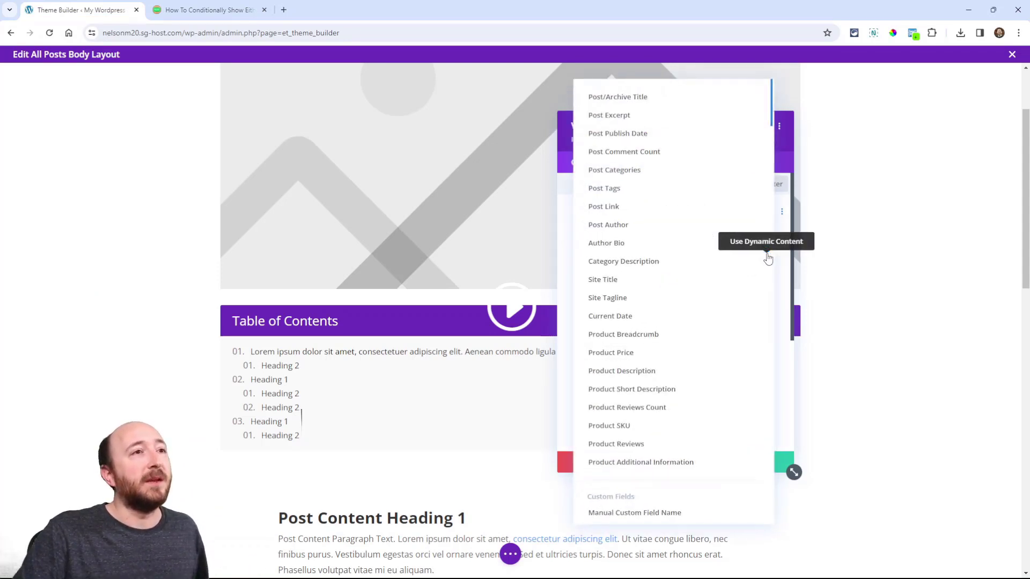
{"action": "scroll", "coordinate": [665, 253], "scroll_direction": "down", "scroll_amount": 2}
{"action": "scroll", "coordinate": [665, 253], "scroll_direction": "down", "scroll_amount": 3}
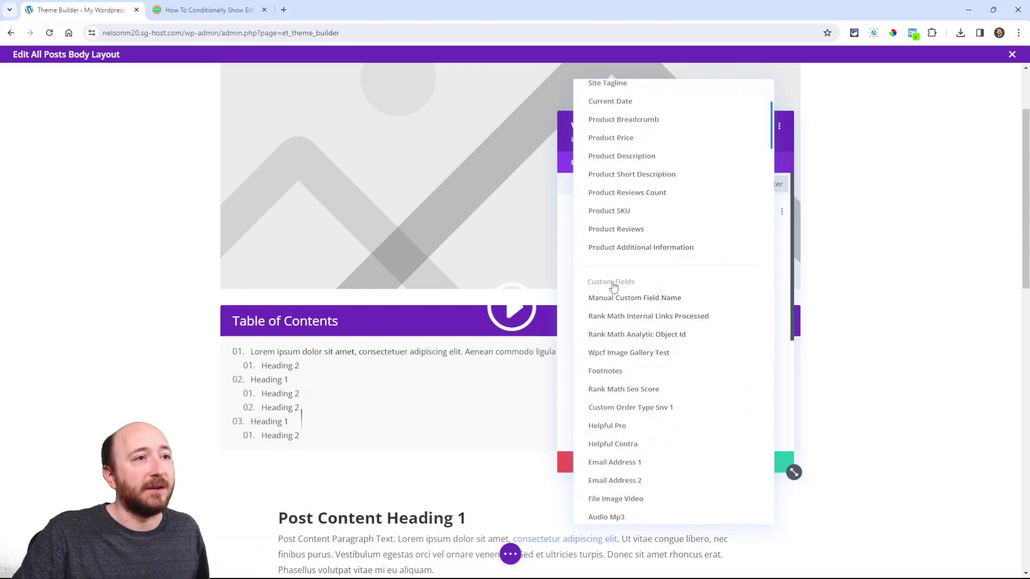
{"action": "scroll", "coordinate": [672, 322], "scroll_direction": "down", "scroll_amount": 8}
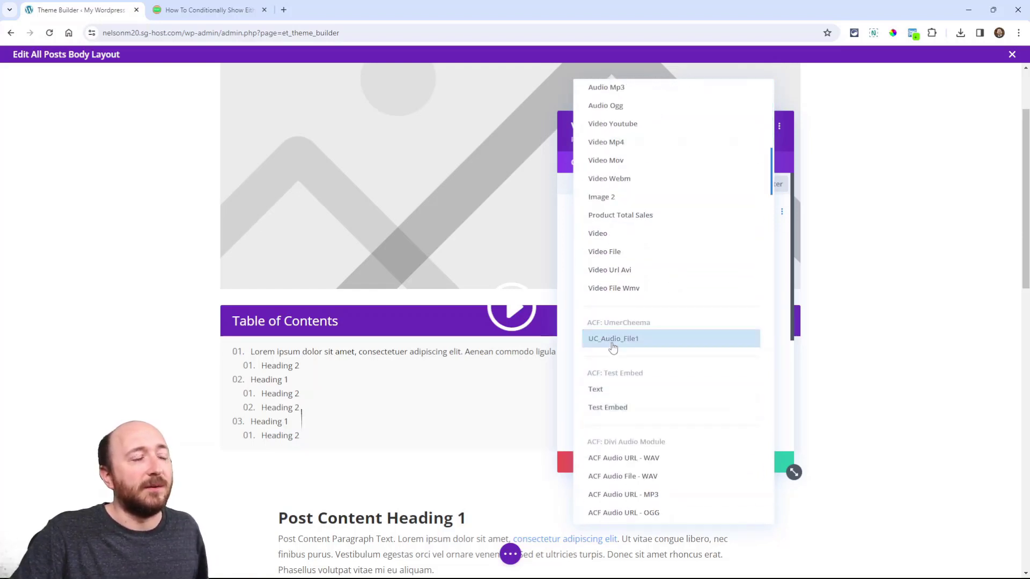
{"action": "scroll", "coordinate": [638, 354], "scroll_direction": "down", "scroll_amount": 5}
{"action": "scroll", "coordinate": [648, 349], "scroll_direction": "down", "scroll_amount": 10}
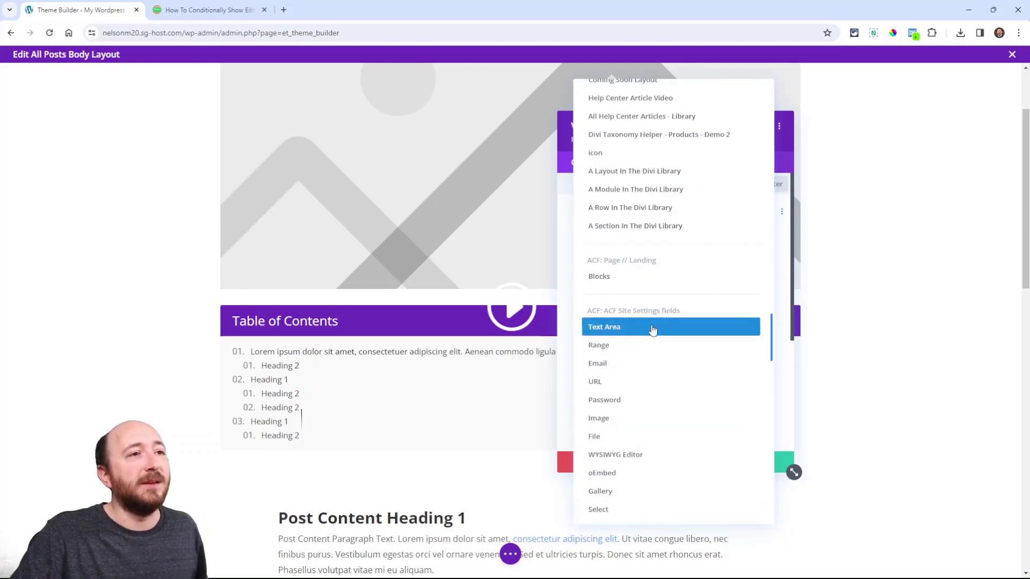
{"action": "scroll", "coordinate": [662, 346], "scroll_direction": "down", "scroll_amount": 4}
{"action": "scroll", "coordinate": [667, 355], "scroll_direction": "down", "scroll_amount": 10}
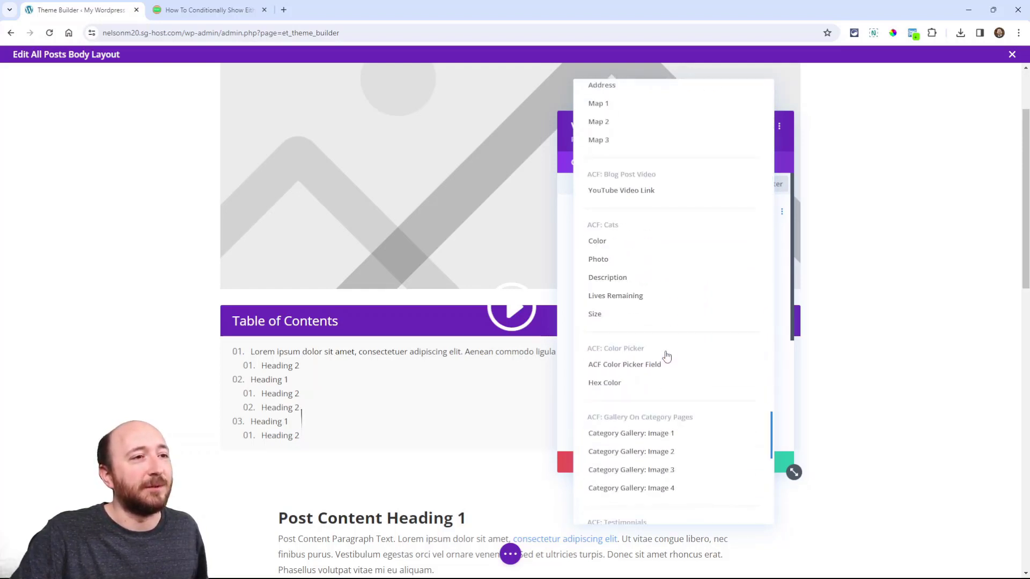
{"action": "scroll", "coordinate": [662, 332], "scroll_direction": "up", "scroll_amount": 2}
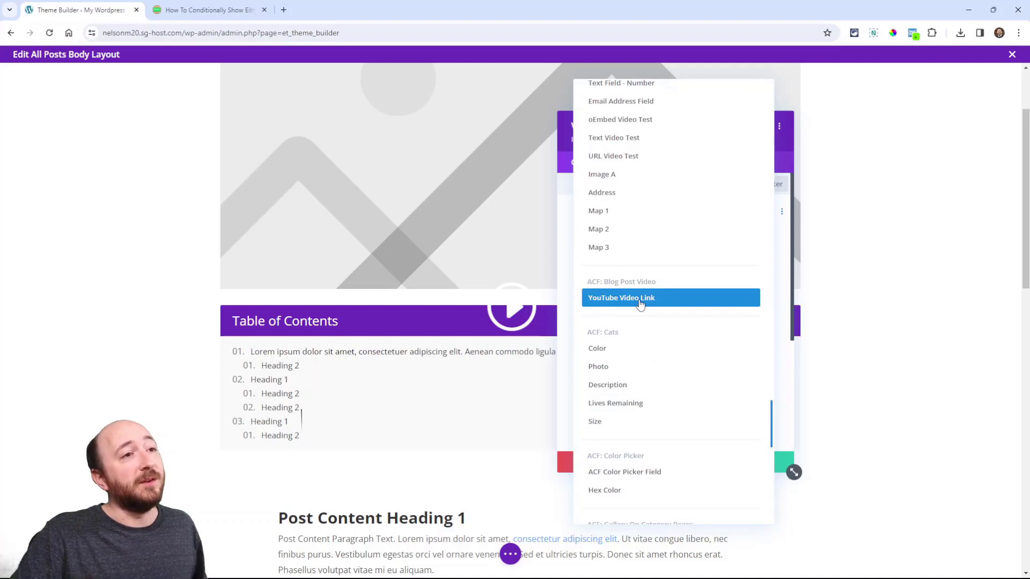
{"action": "left_click", "coordinate": [640, 302]}
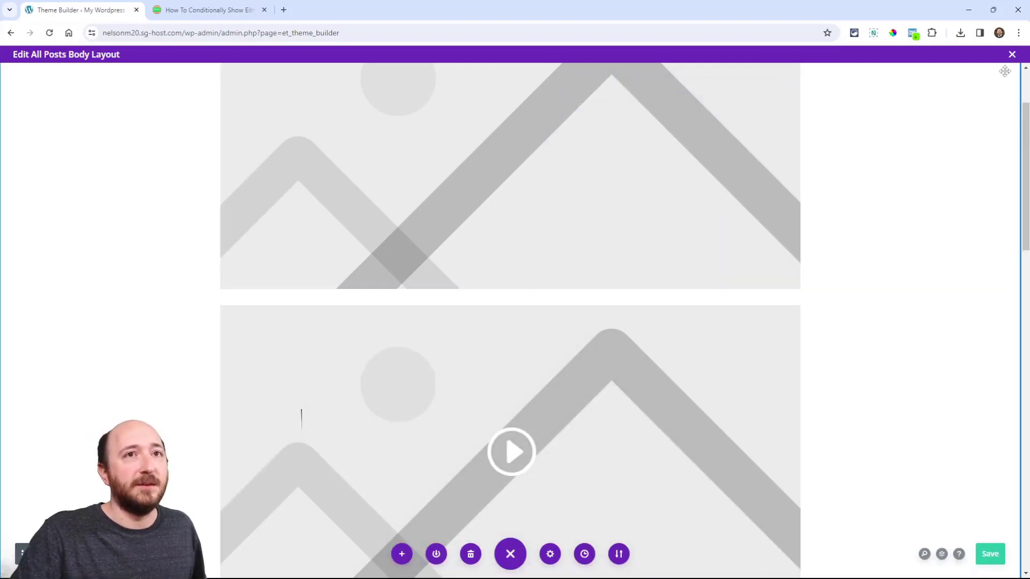
Step: Leave the body layout editor and bring up the SurelyWP blog listing
{"action": "left_click", "coordinate": [1011, 54]}
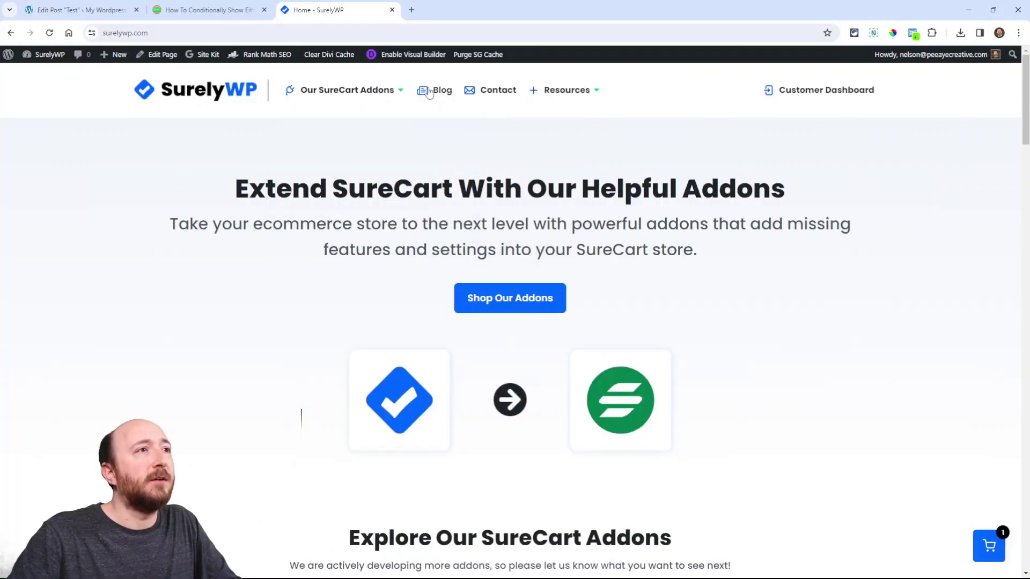
{"action": "left_click", "coordinate": [436, 91]}
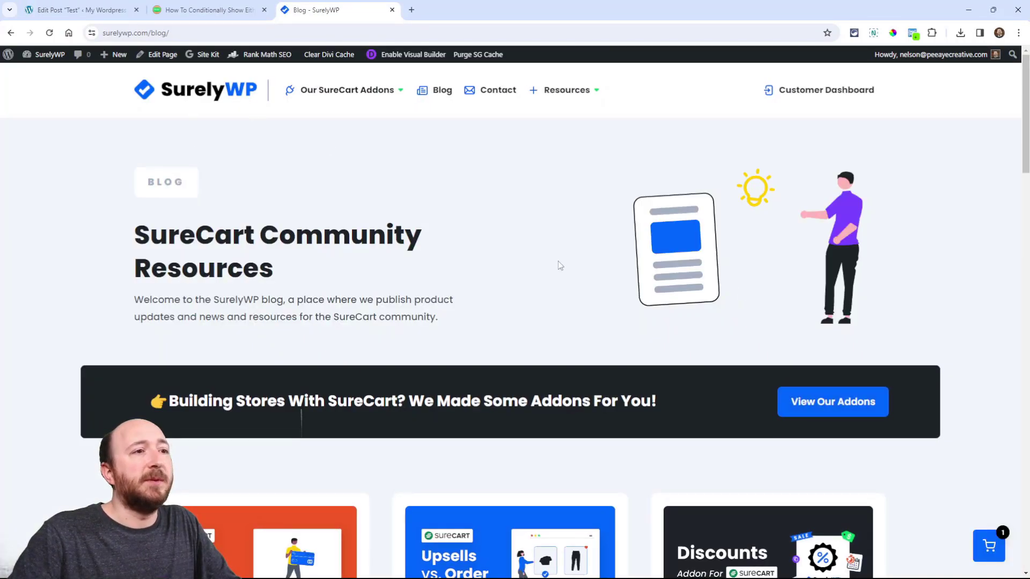
{"action": "scroll", "coordinate": [560, 265], "scroll_direction": "down", "scroll_amount": 14}
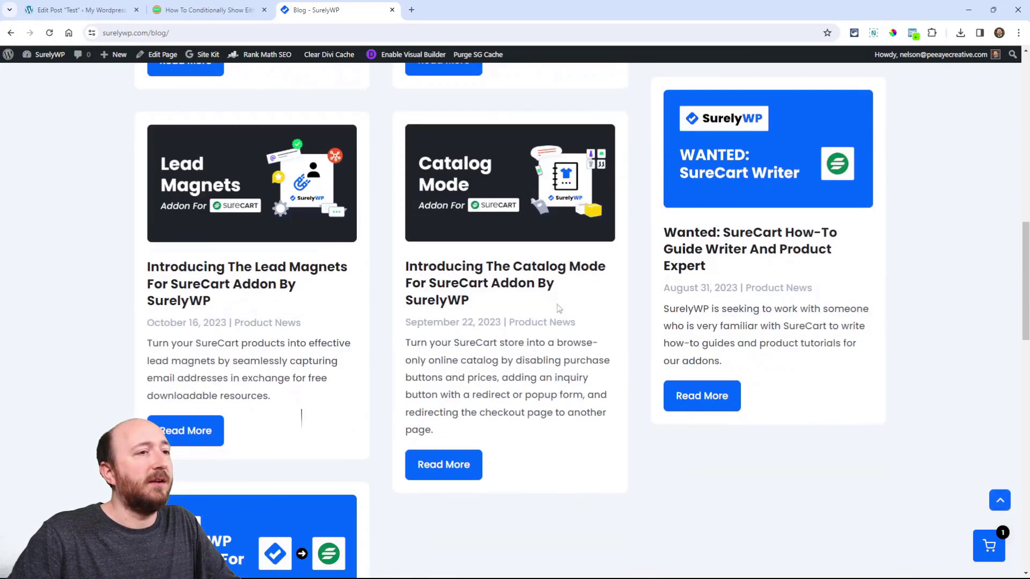
{"action": "scroll", "coordinate": [566, 315], "scroll_direction": "up", "scroll_amount": 8}
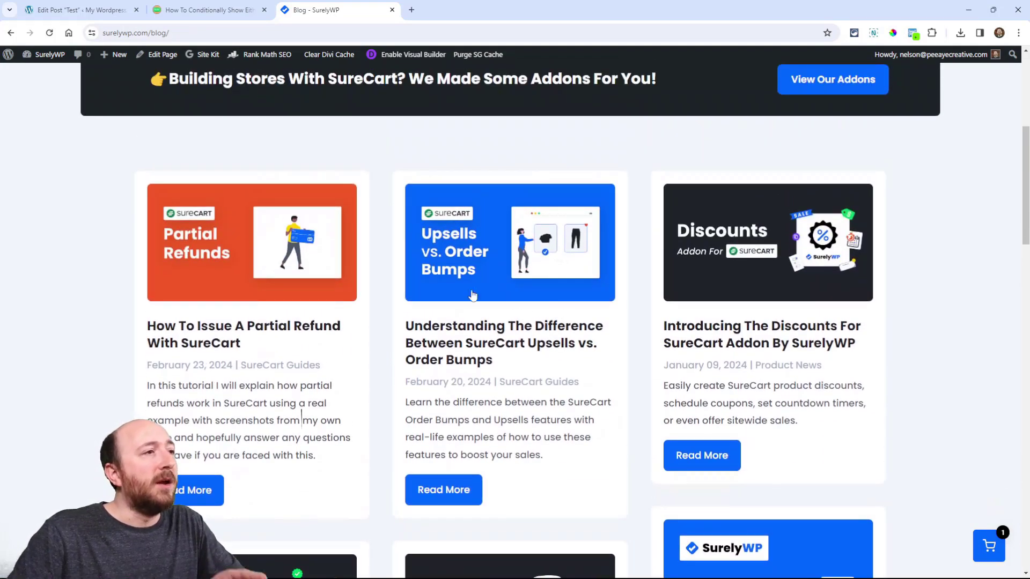
Step: Open the Partial Refunds and Discounts posts each in a new browser tab
{"action": "right_click", "coordinate": [240, 270]}
{"action": "left_click", "coordinate": [263, 280]}
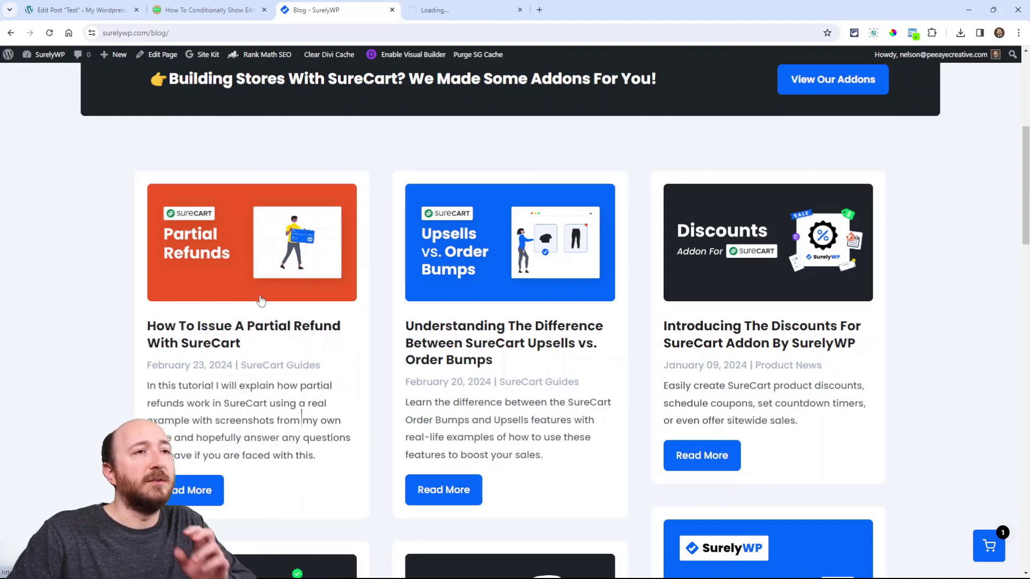
{"action": "right_click", "coordinate": [731, 289]}
{"action": "left_click", "coordinate": [753, 299]}
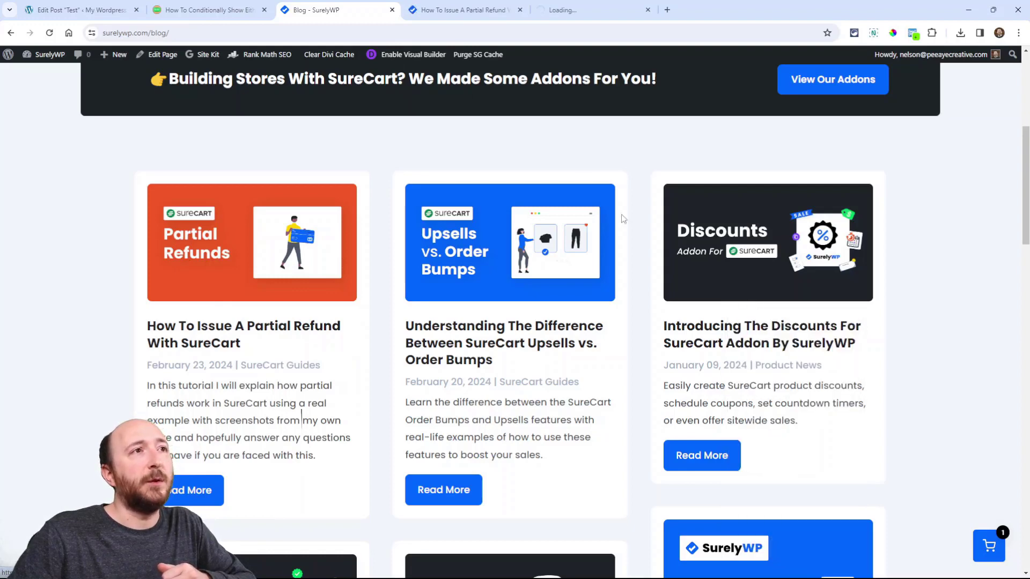
Step: Scroll through the Partial Refund article's featured image, then the Discounts article's video
{"action": "left_click", "coordinate": [453, 13]}
{"action": "scroll", "coordinate": [506, 238], "scroll_direction": "down", "scroll_amount": 4}
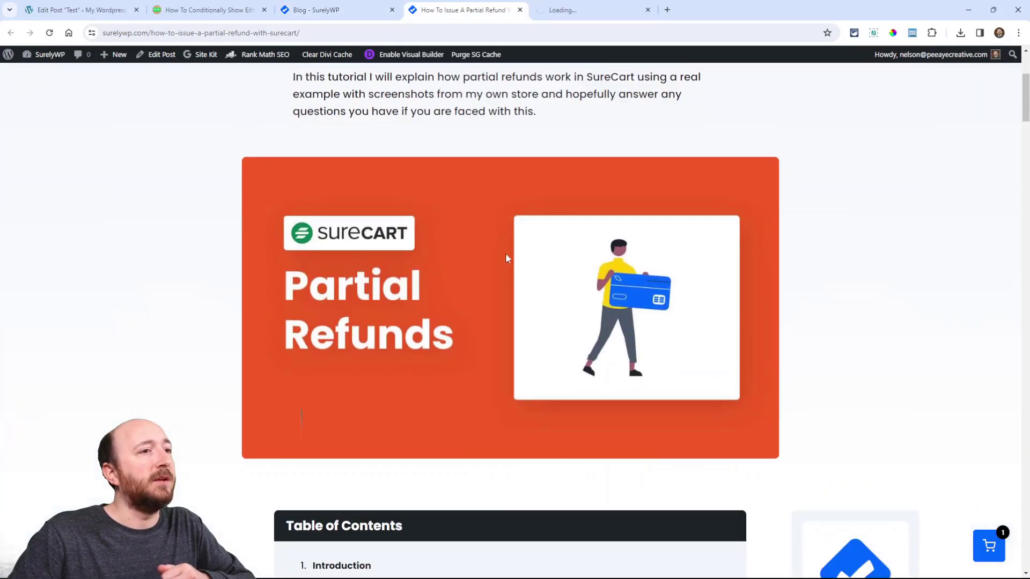
{"action": "scroll", "coordinate": [506, 280], "scroll_direction": "up", "scroll_amount": 4}
{"action": "scroll", "coordinate": [567, 292], "scroll_direction": "down", "scroll_amount": 15}
{"action": "scroll", "coordinate": [562, 298], "scroll_direction": "up", "scroll_amount": 10}
{"action": "scroll", "coordinate": [563, 298], "scroll_direction": "up", "scroll_amount": 3}
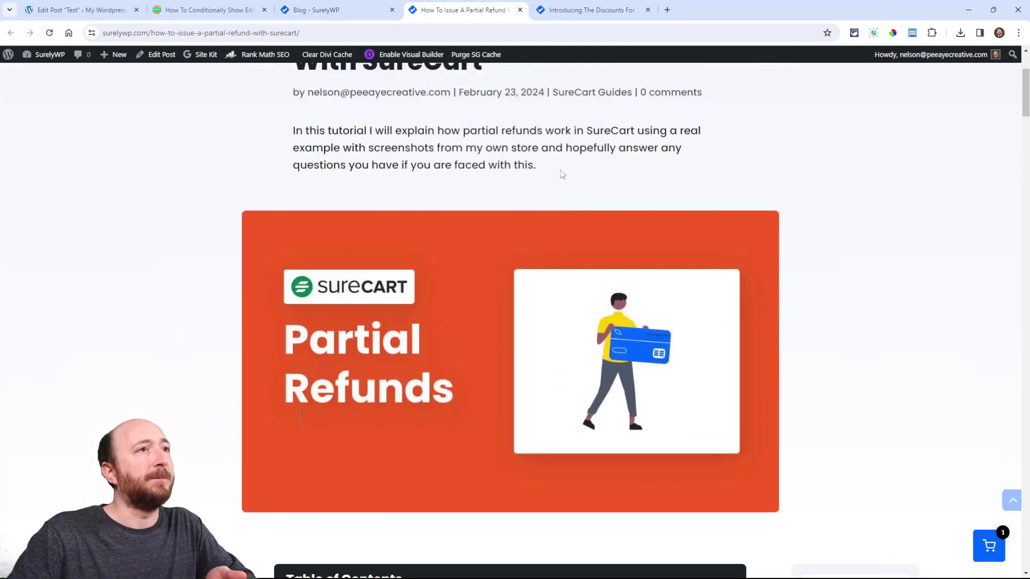
{"action": "left_click", "coordinate": [570, 11]}
{"action": "scroll", "coordinate": [514, 221], "scroll_direction": "down", "scroll_amount": 2}
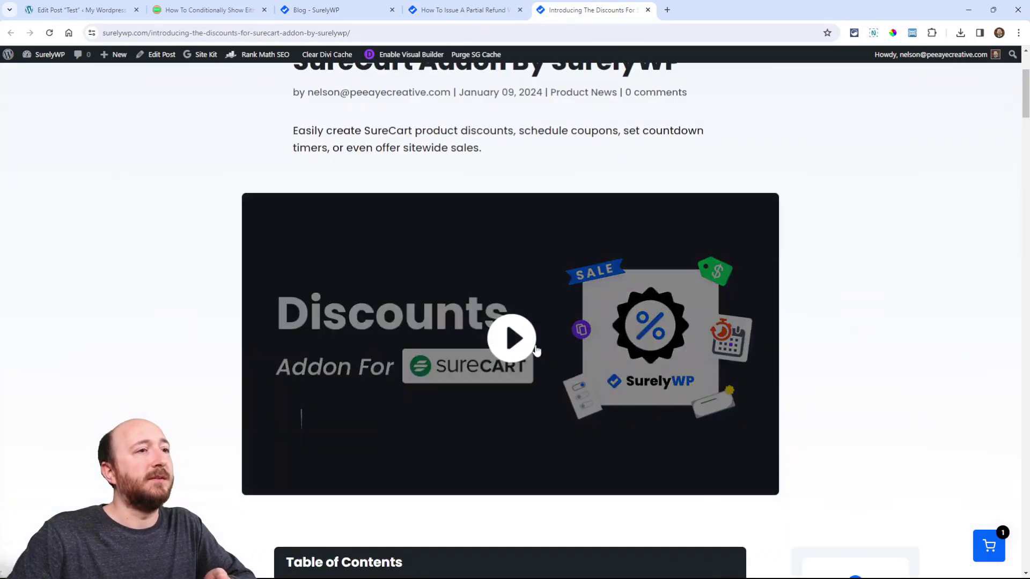
{"action": "scroll", "coordinate": [504, 353], "scroll_direction": "up", "scroll_amount": 3}
{"action": "scroll", "coordinate": [502, 332], "scroll_direction": "down", "scroll_amount": 5}
{"action": "scroll", "coordinate": [501, 317], "scroll_direction": "up", "scroll_amount": 4}
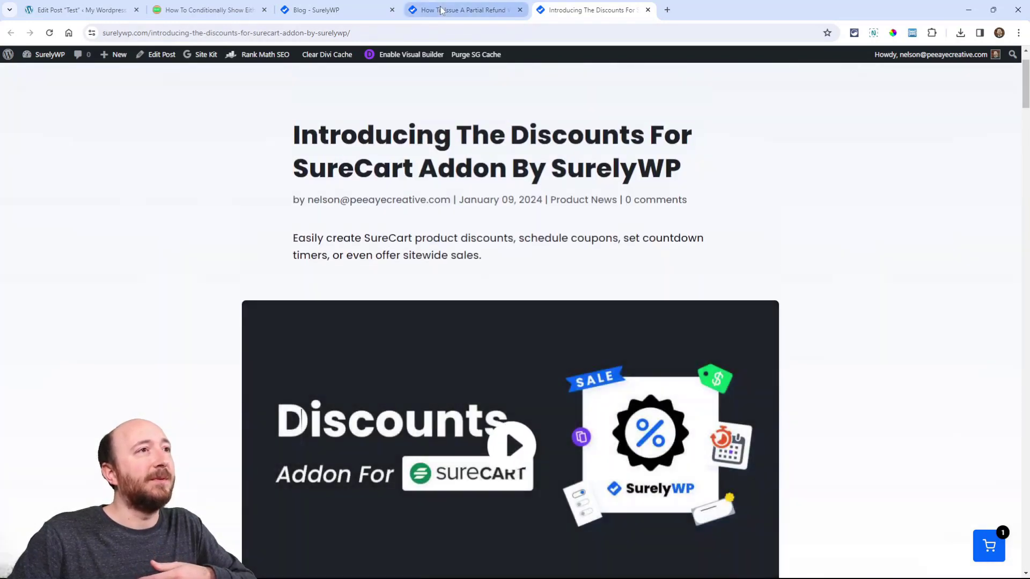
Step: Recheck the Partial Refund image against the Discounts video, ending on the Partial Refund article
{"action": "left_click", "coordinate": [441, 11]}
{"action": "scroll", "coordinate": [482, 202], "scroll_direction": "up", "scroll_amount": 2}
{"action": "scroll", "coordinate": [477, 257], "scroll_direction": "down", "scroll_amount": 2}
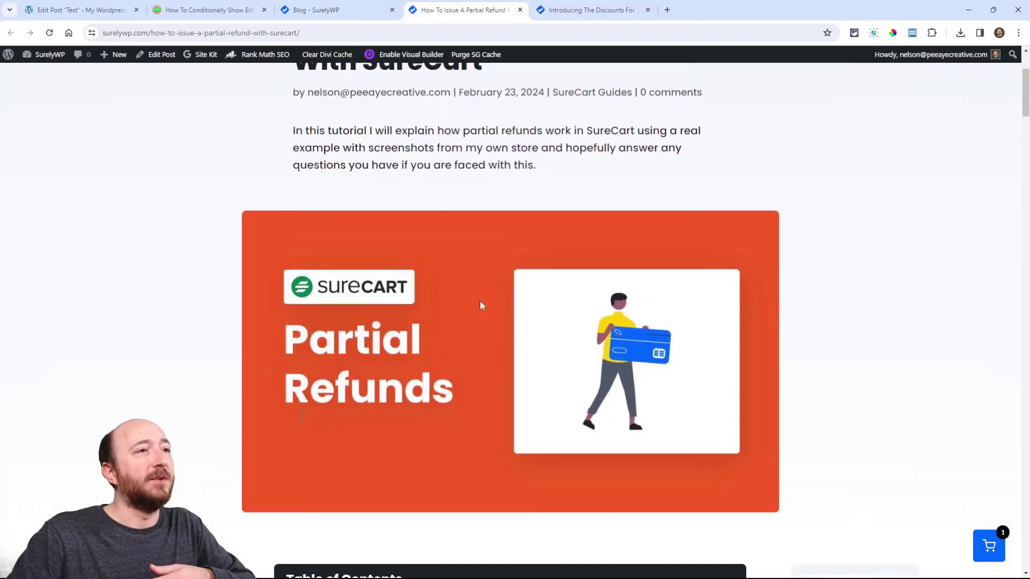
{"action": "left_click", "coordinate": [587, 9]}
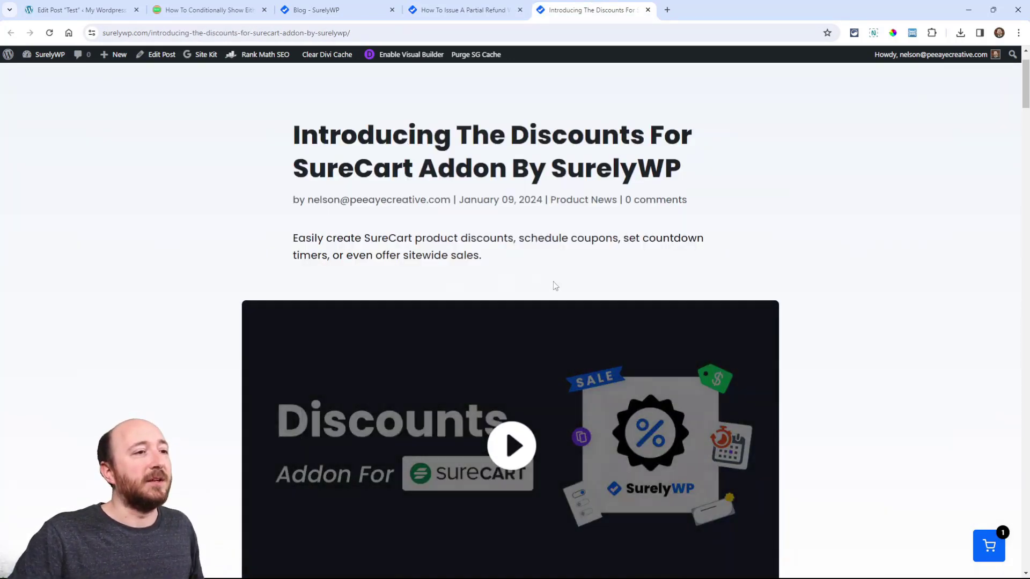
{"action": "scroll", "coordinate": [571, 235], "scroll_direction": "down", "scroll_amount": 2}
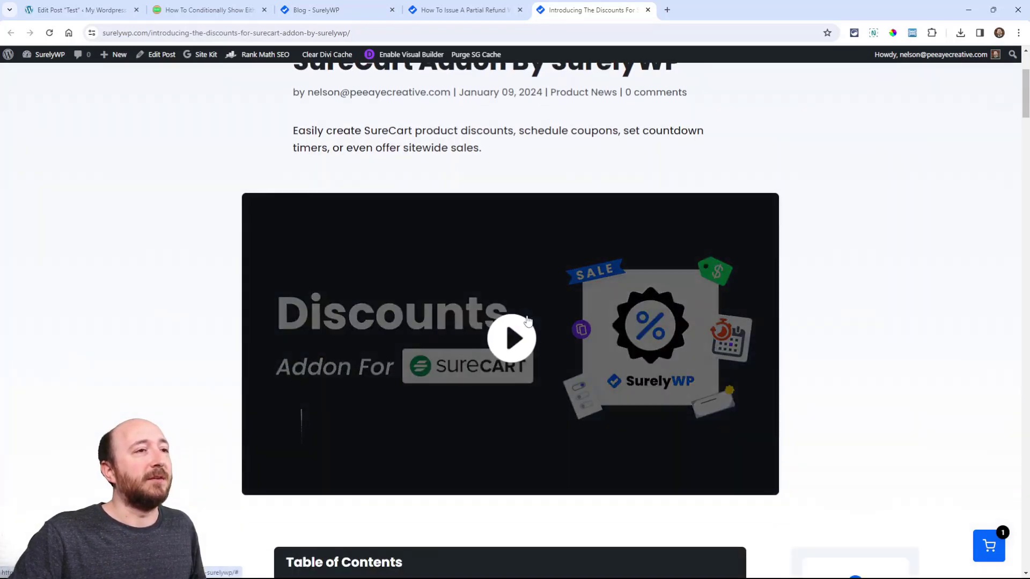
{"action": "left_click", "coordinate": [463, 10]}
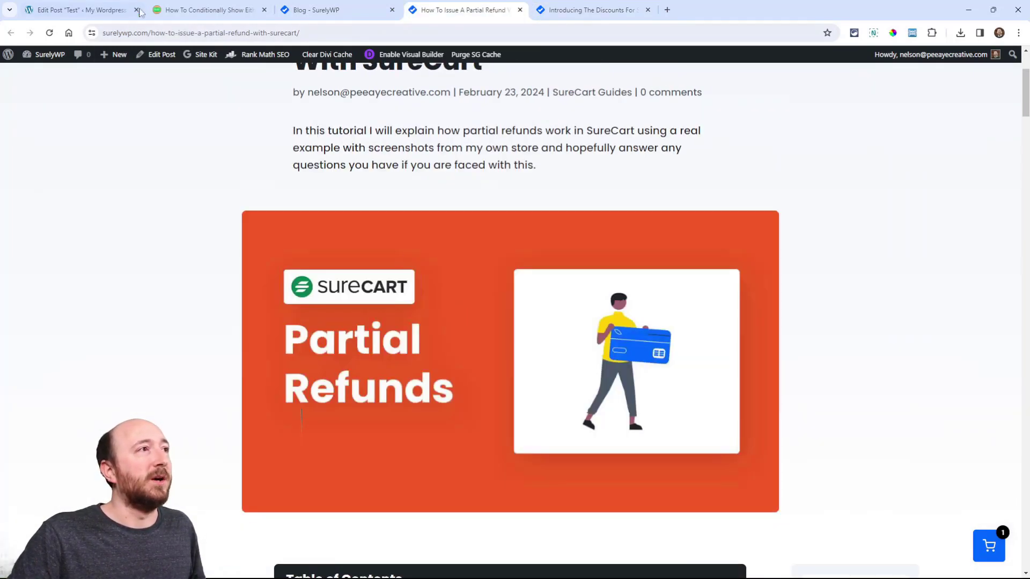